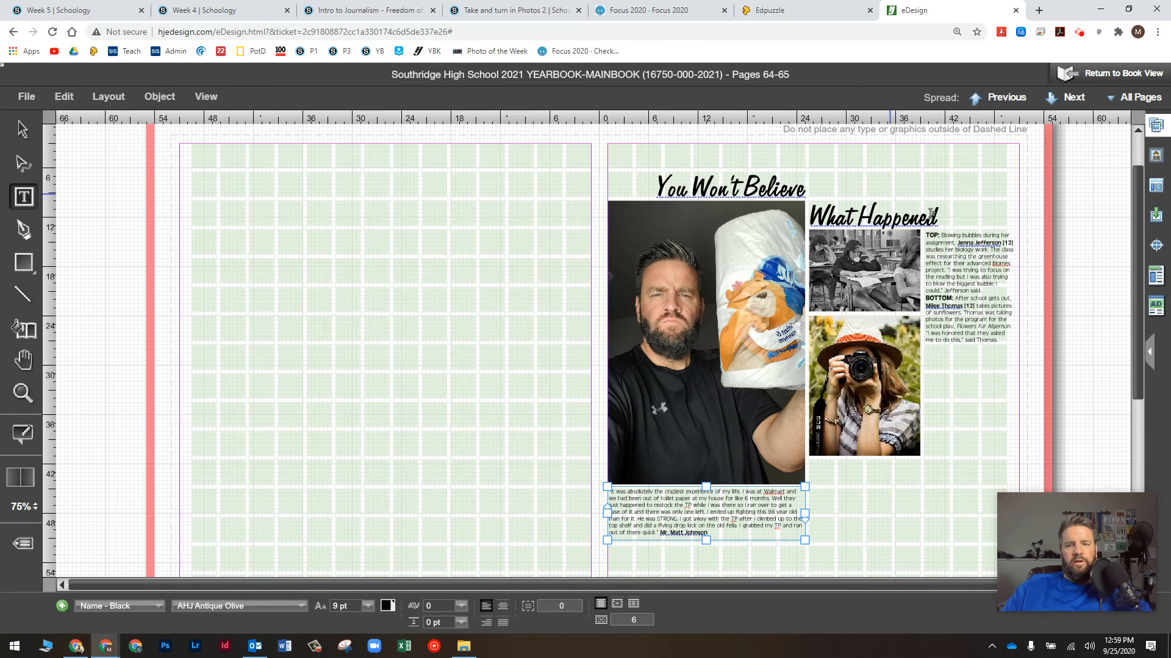
Step: Inspect the example's photo caption on page 65, then zoom out to the whole spread
click(949, 256)
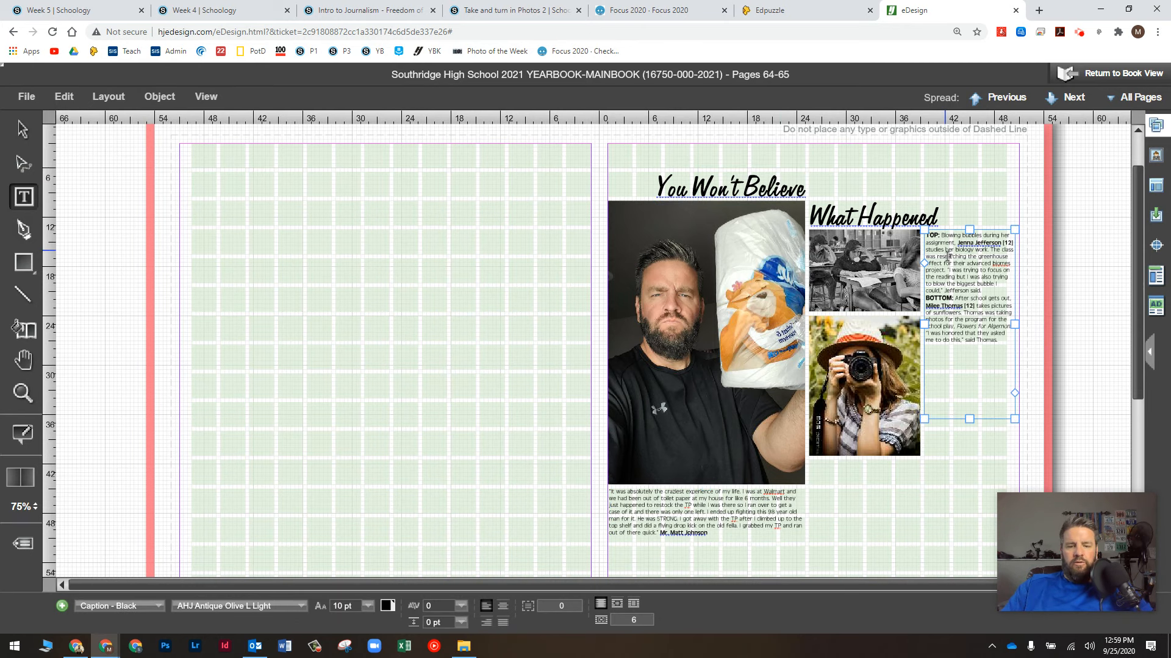
scroll(949, 256, up, 5)
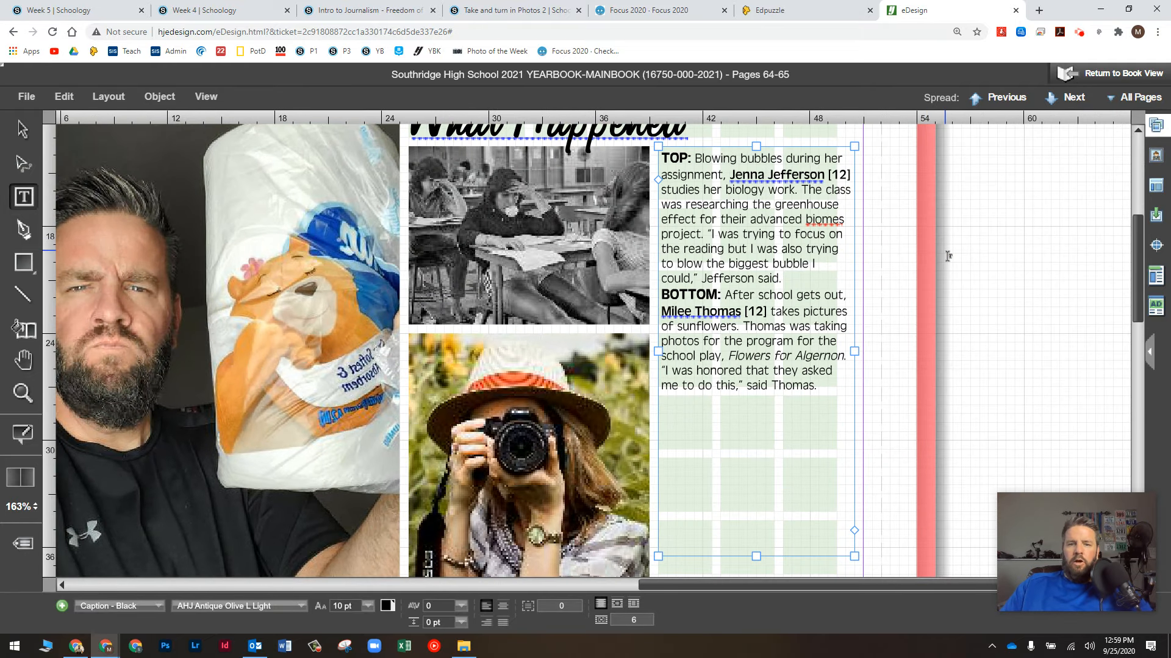
scroll(883, 230, up, 1)
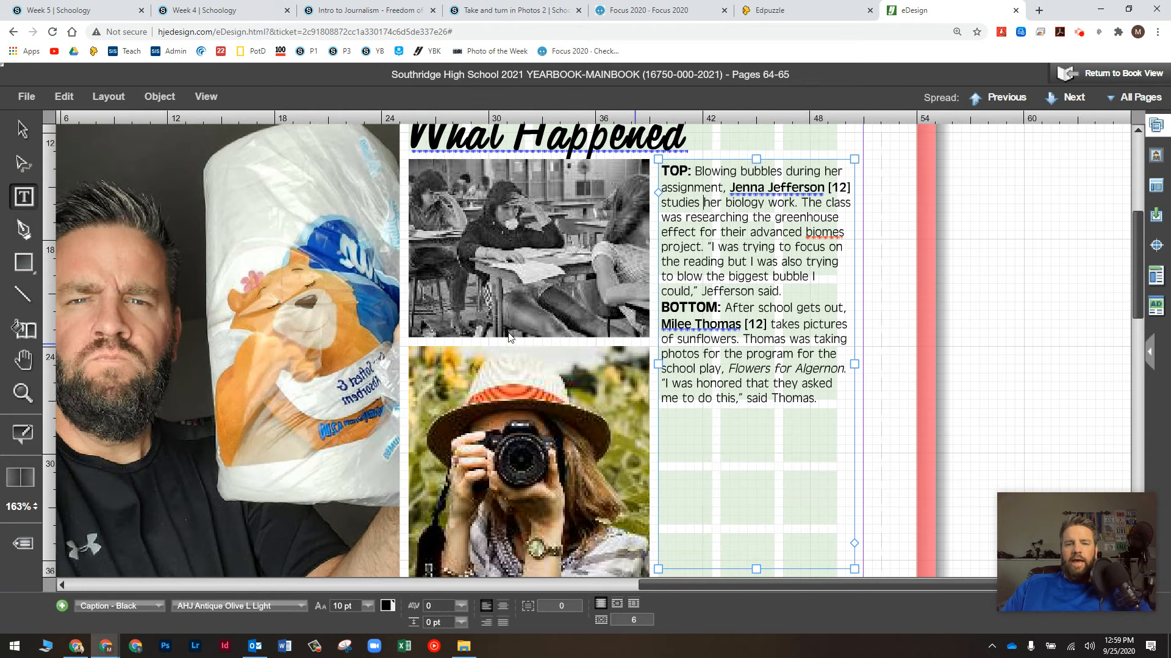
scroll(528, 337, down, 5)
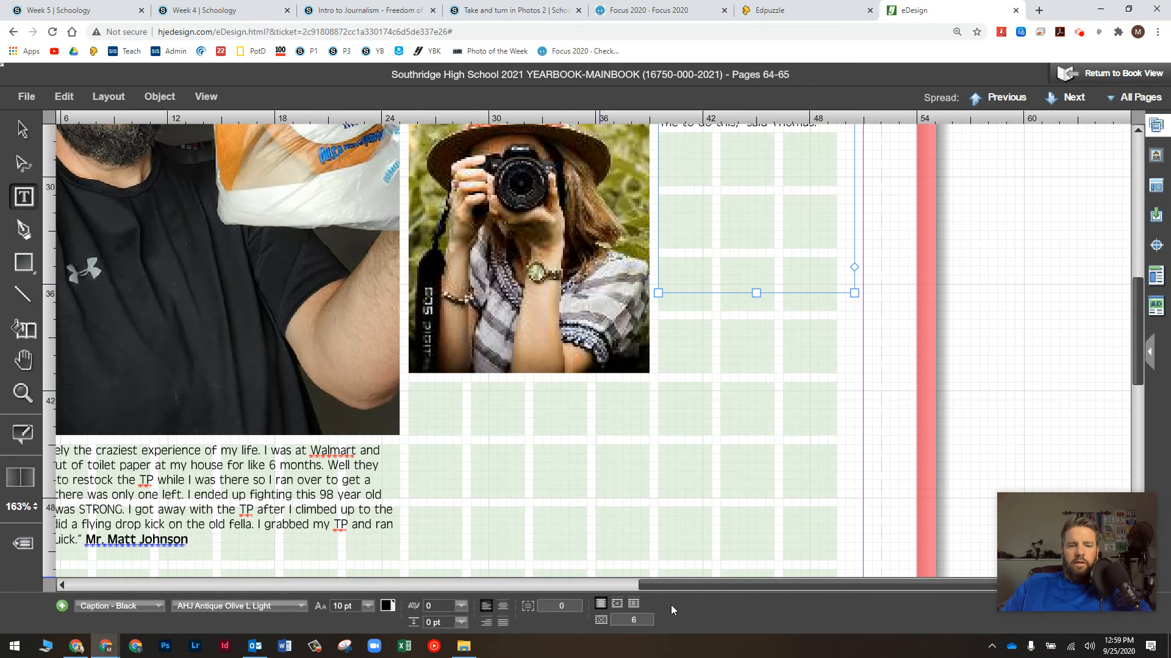
drag(695, 587, 564, 590)
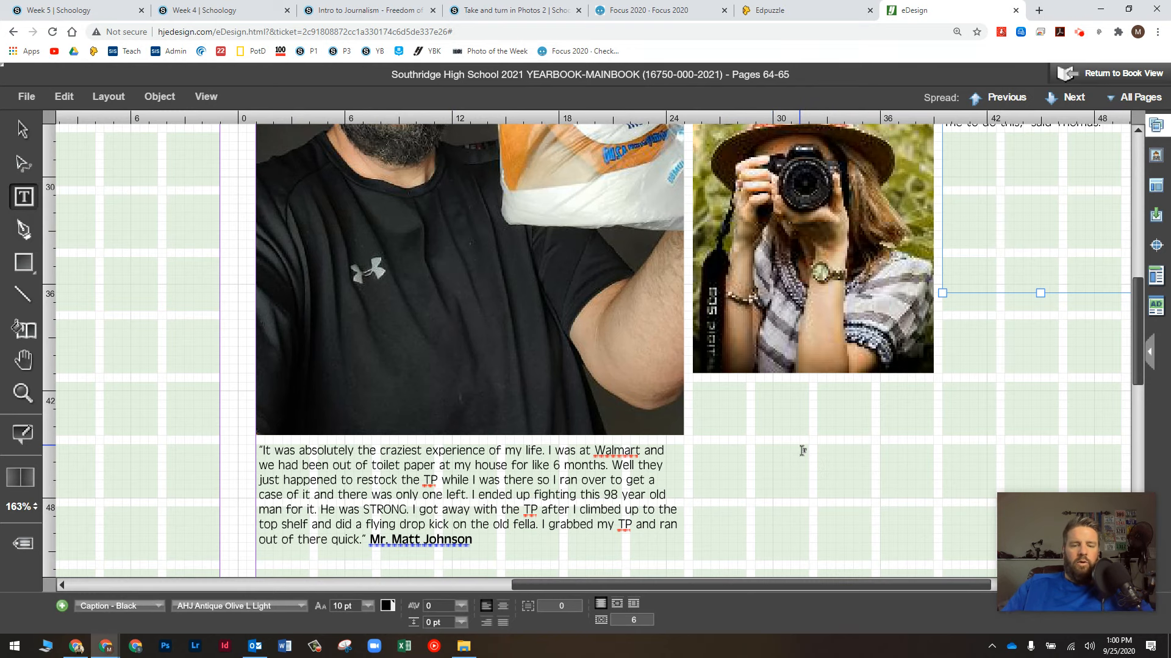
key(ctrl+0)
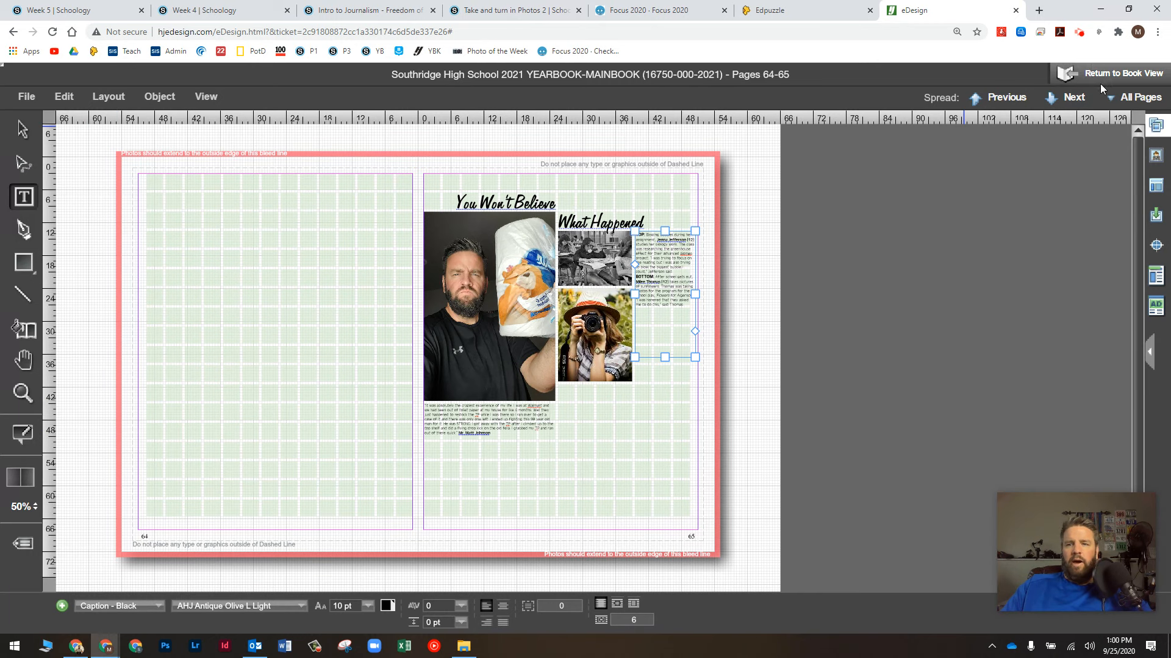
Step: Fill page 64's frames with the toilet-paper, classroom and girl-with-camera photos from the image library
click(1080, 31)
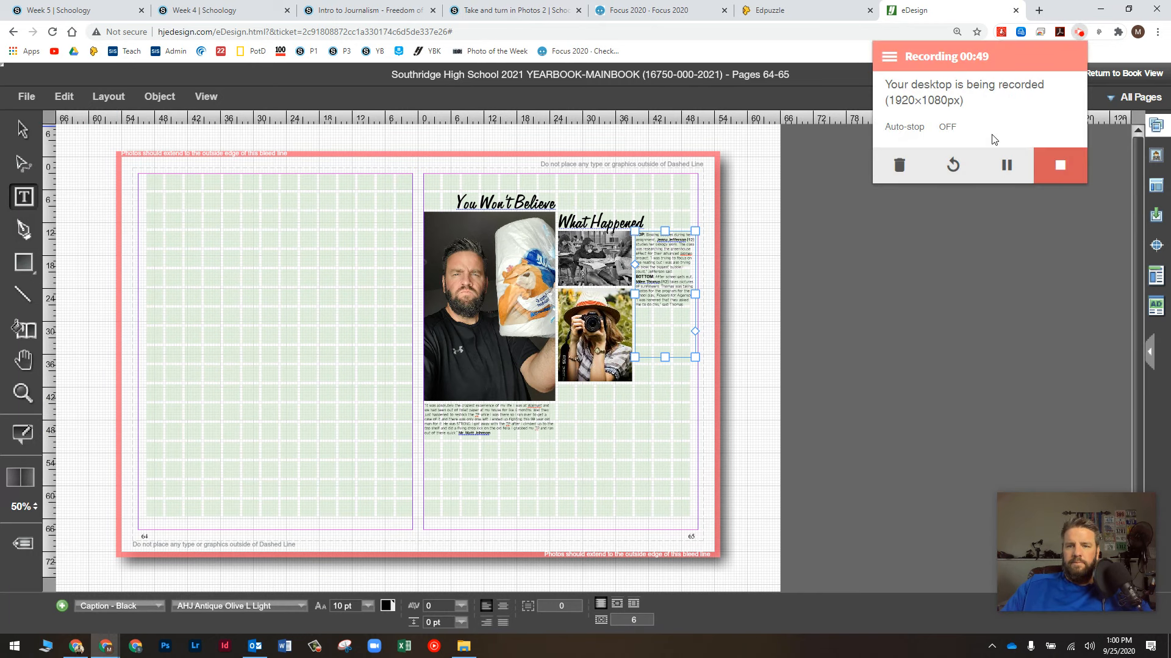
click(1007, 165)
click(1014, 165)
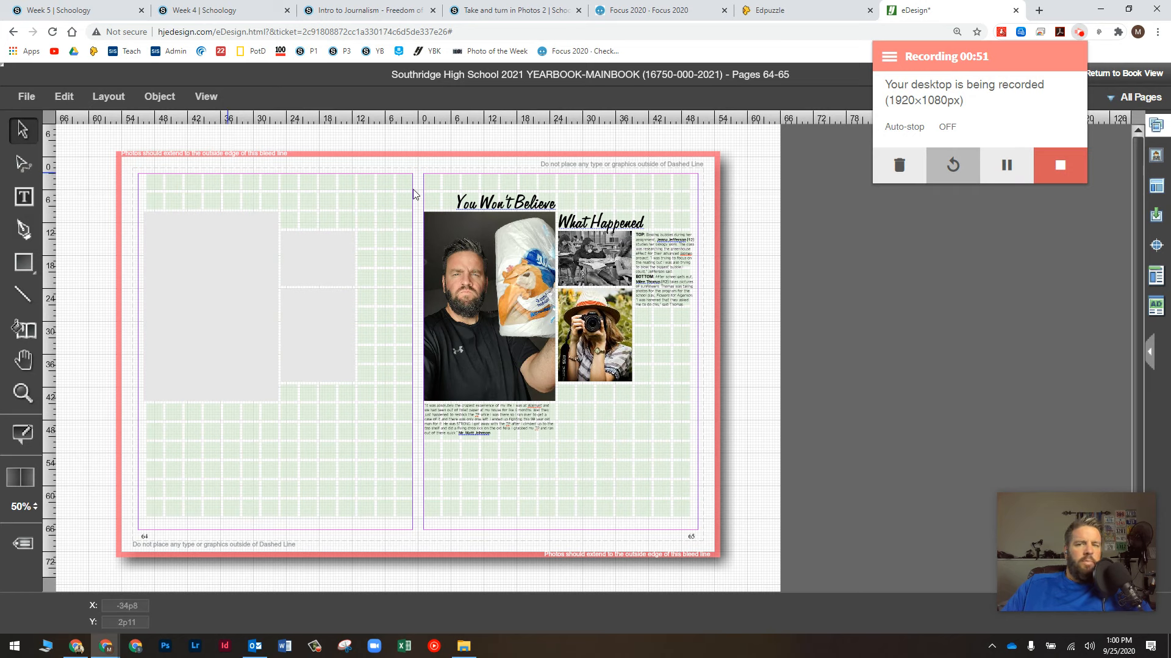
click(1156, 155)
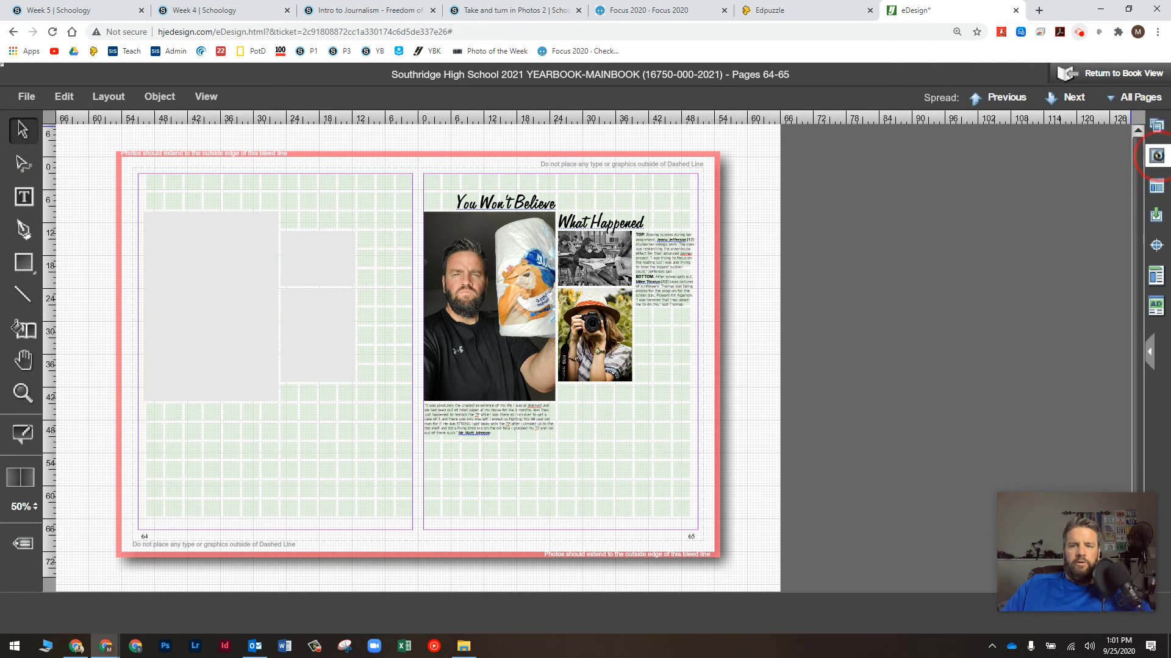
click(962, 126)
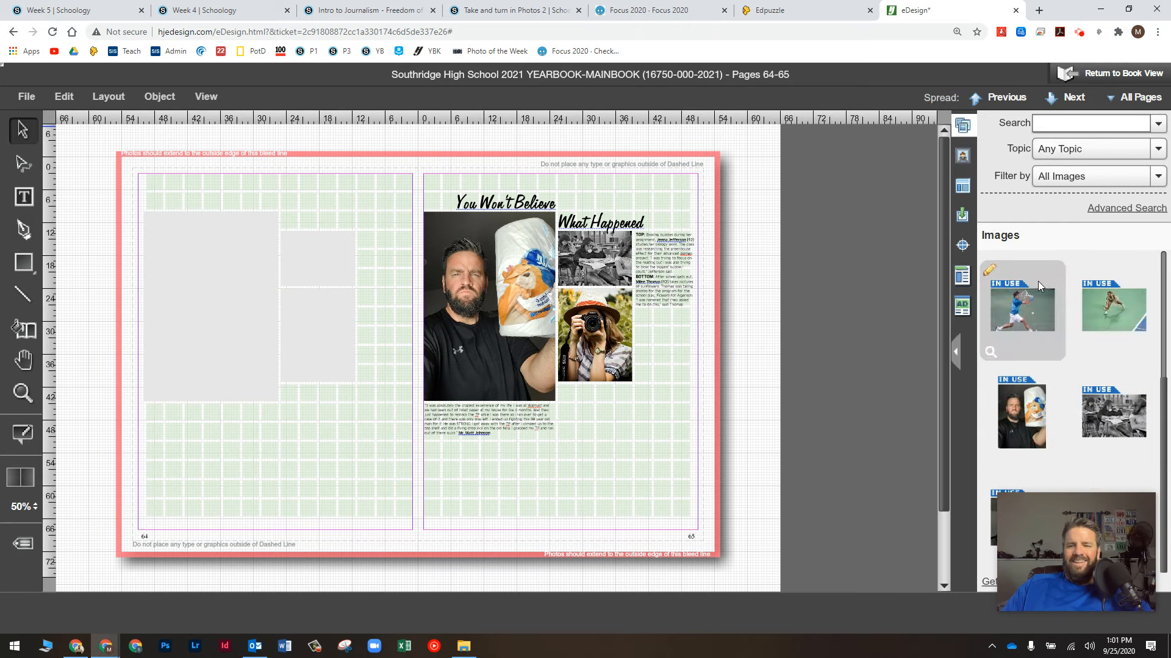
drag(1030, 403, 268, 299)
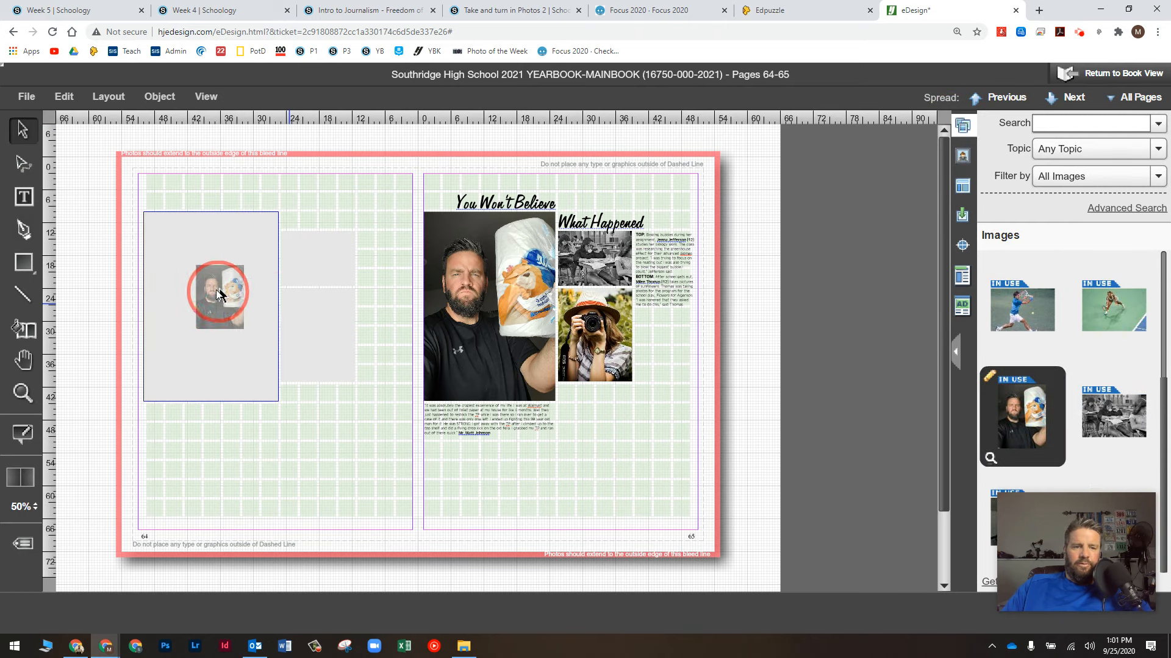
drag(1091, 406, 338, 268)
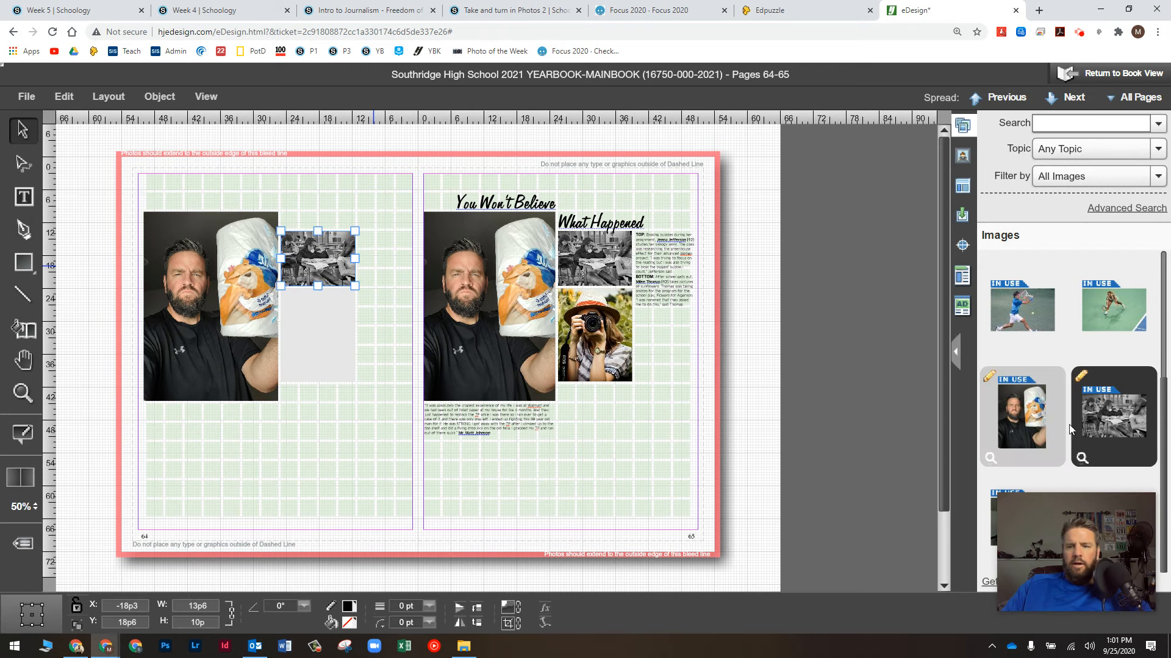
drag(1113, 522, 319, 329)
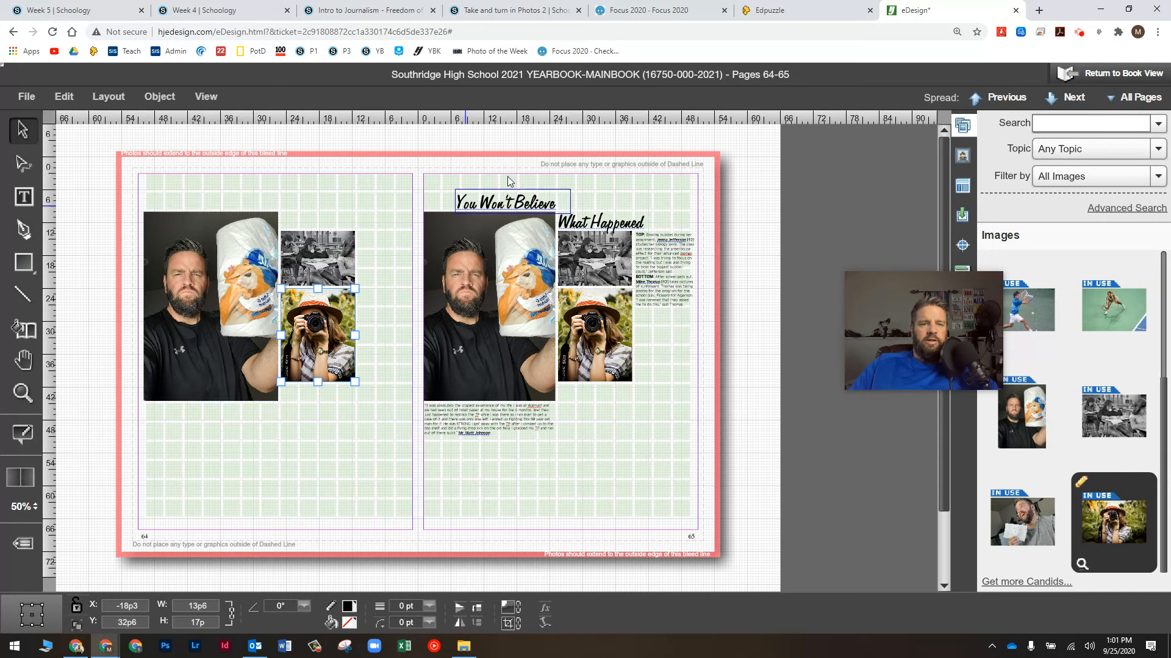
drag(854, 322, 869, 515)
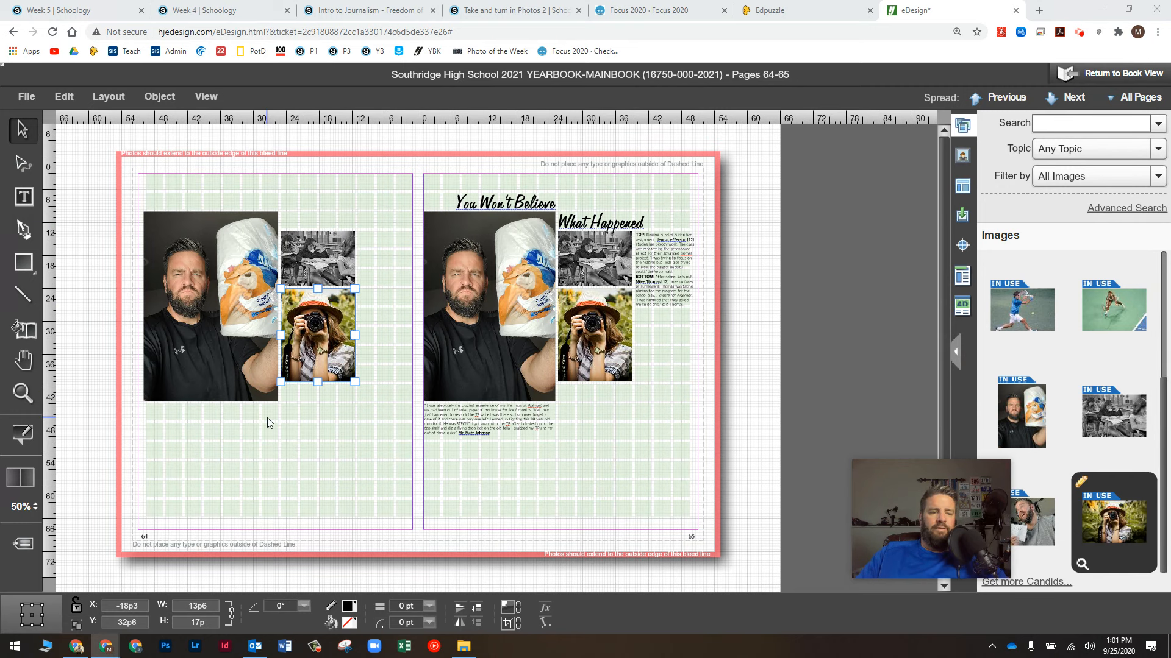
Step: Draw a Headline-style text box across page 64's top, showing 'Lorem ipsum dolor sit amet' placeholder text
click(23, 200)
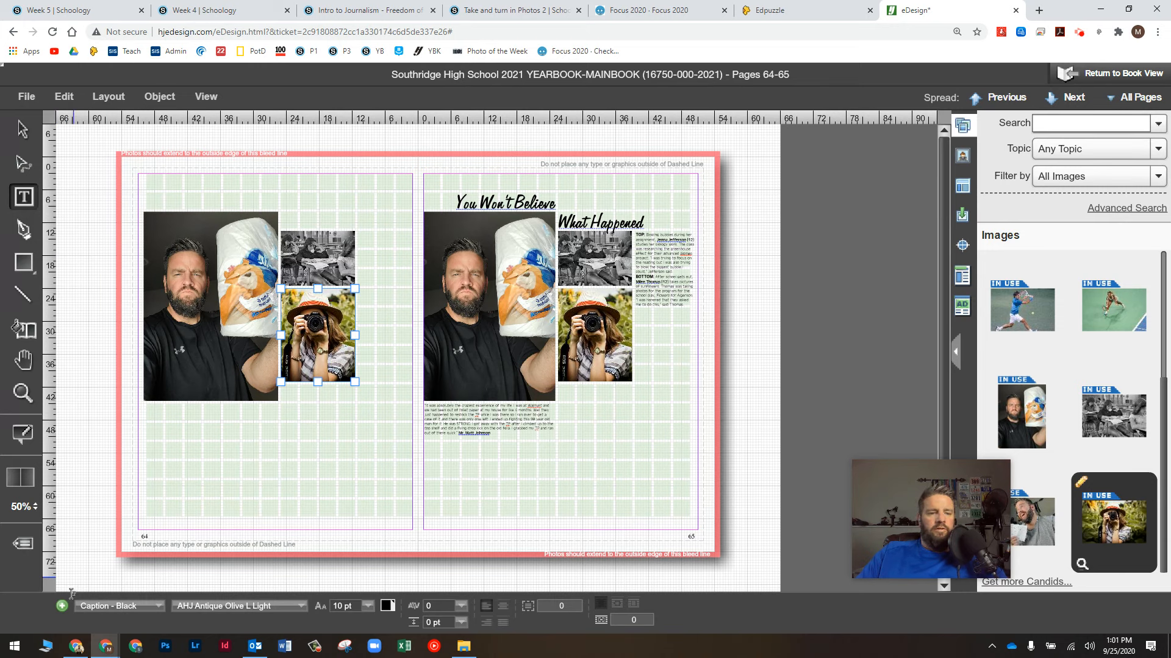
click(113, 606)
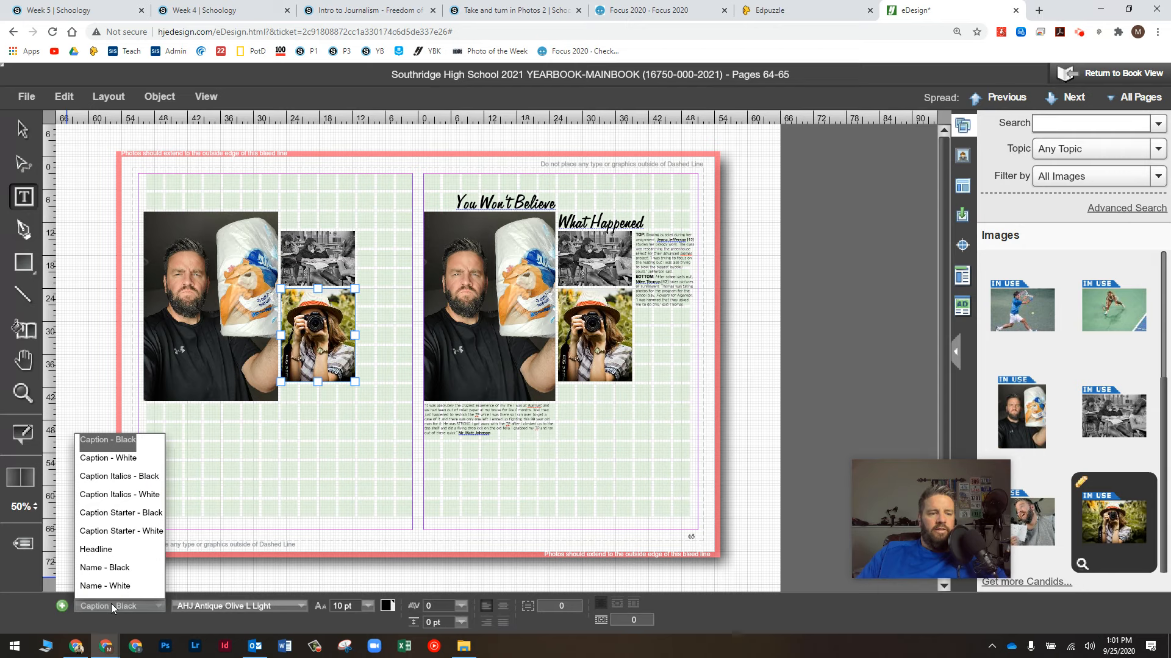
click(101, 553)
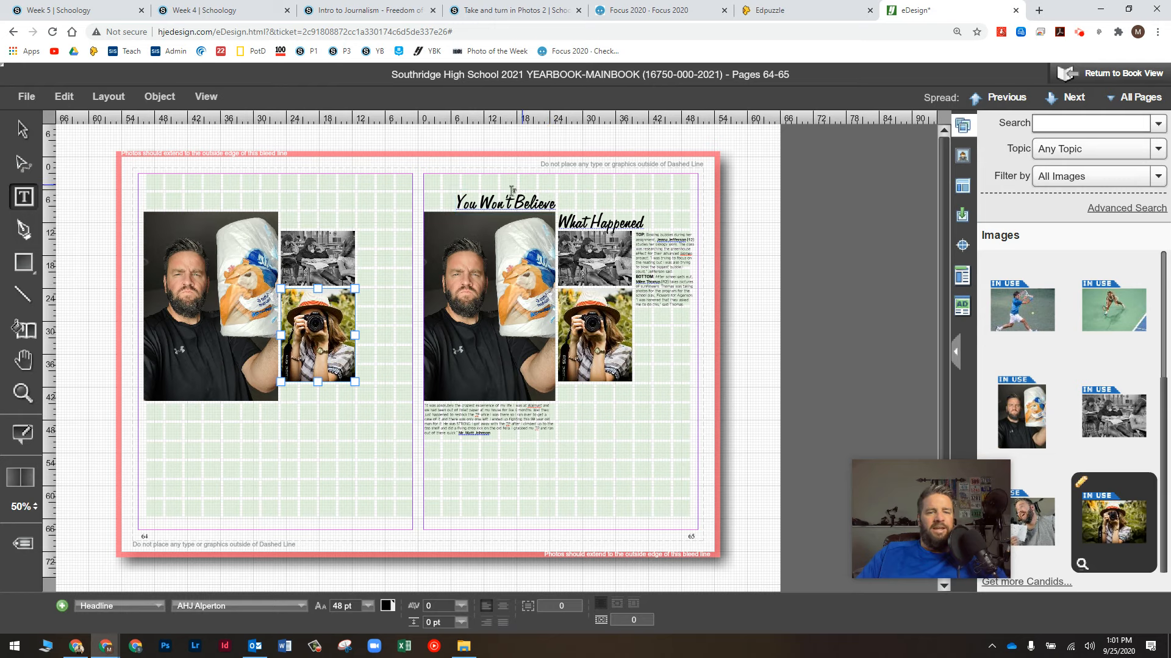
drag(148, 210, 358, 176)
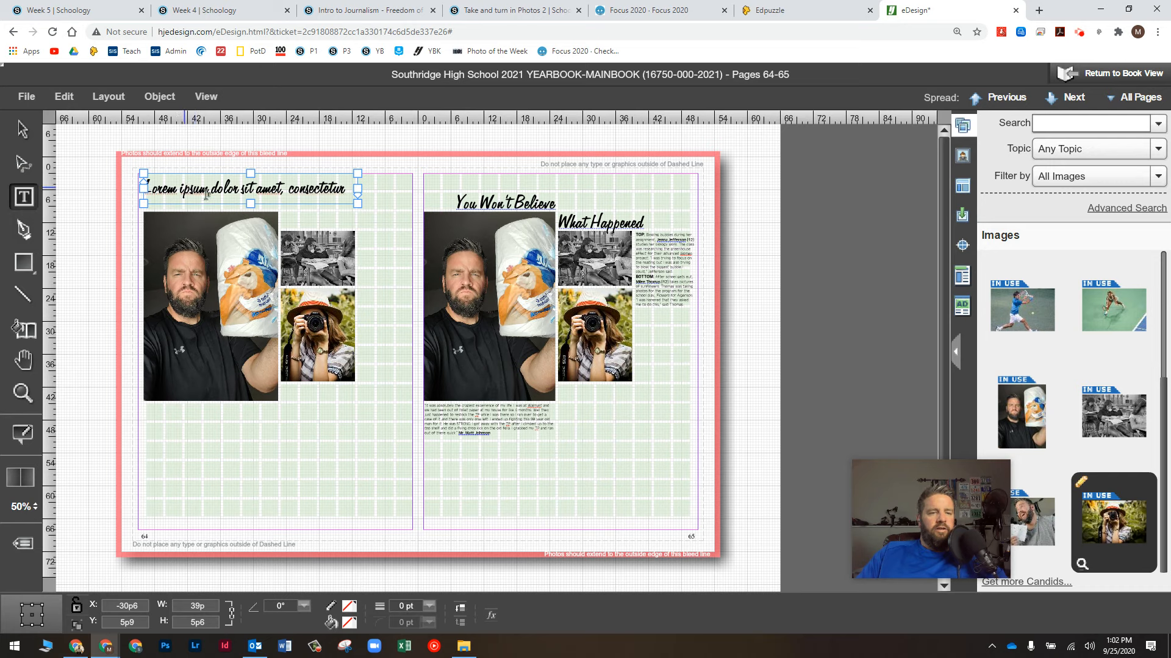
Step: Type 'You Won't Believe What Happened' as the headline and nudge the box down toward the photos
click(228, 190)
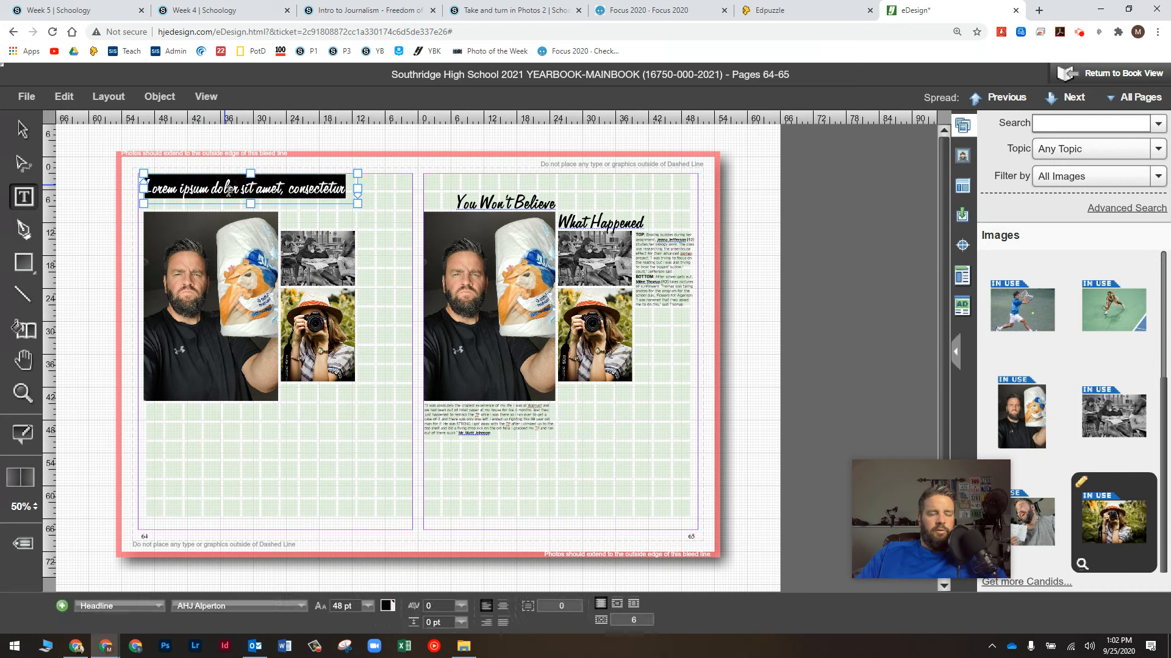
text(Yo)
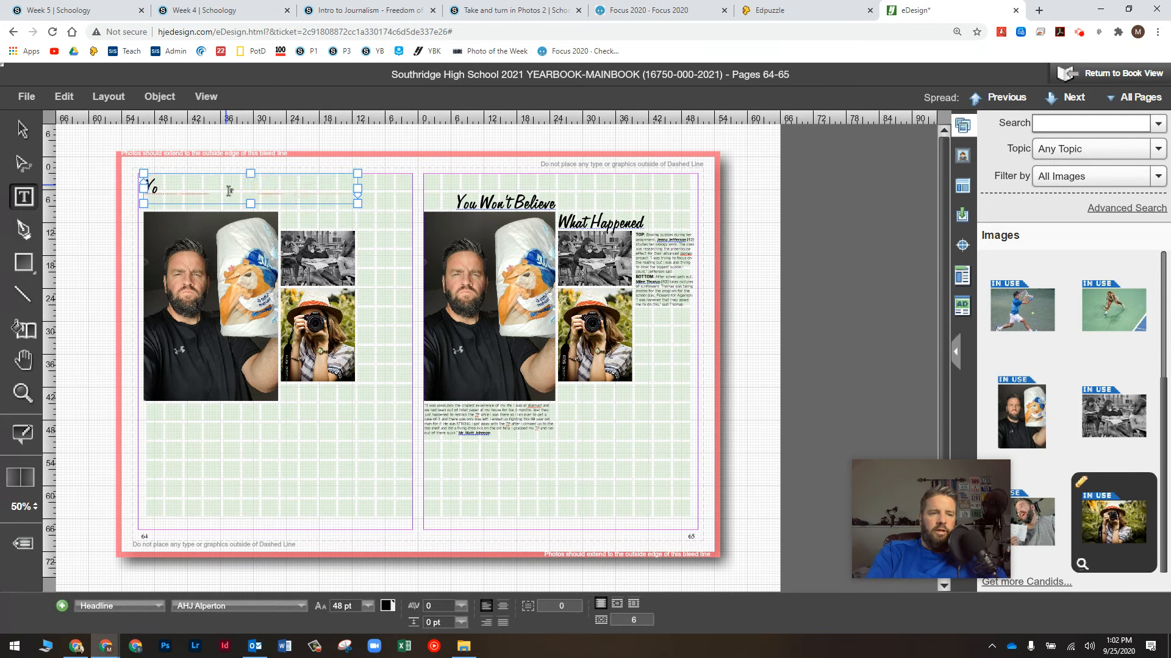
text(u Won't Believe What Happened)
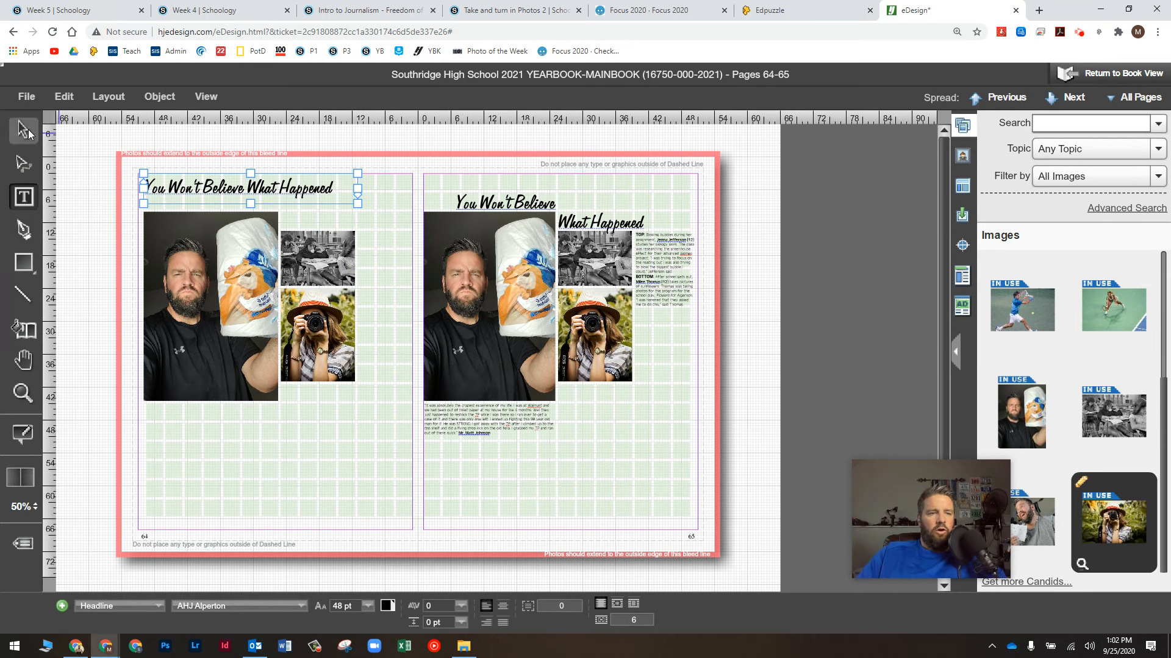
click(23, 130)
drag(229, 191, 228, 197)
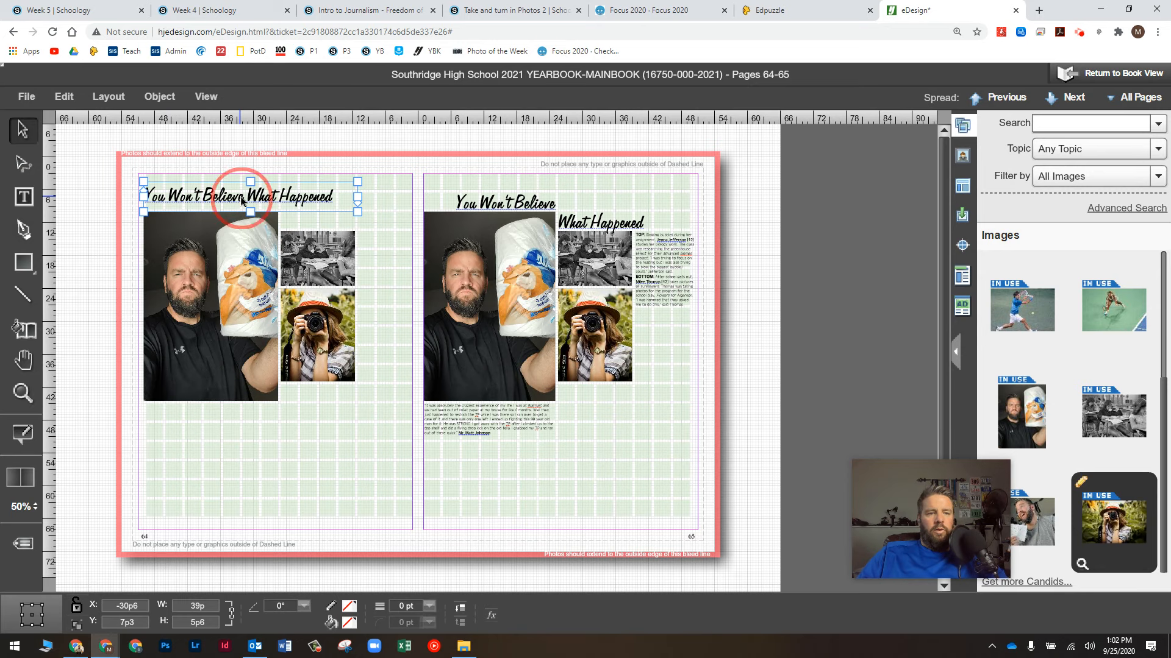
key(Down)
key(Down)
key(Down)
key(Down)
key(Down)
key(Down)
key(Down)
key(Down)
key(Down)
key(Down)
key(Down)
key(Down)
key(Down)
key(Down)
key(Down)
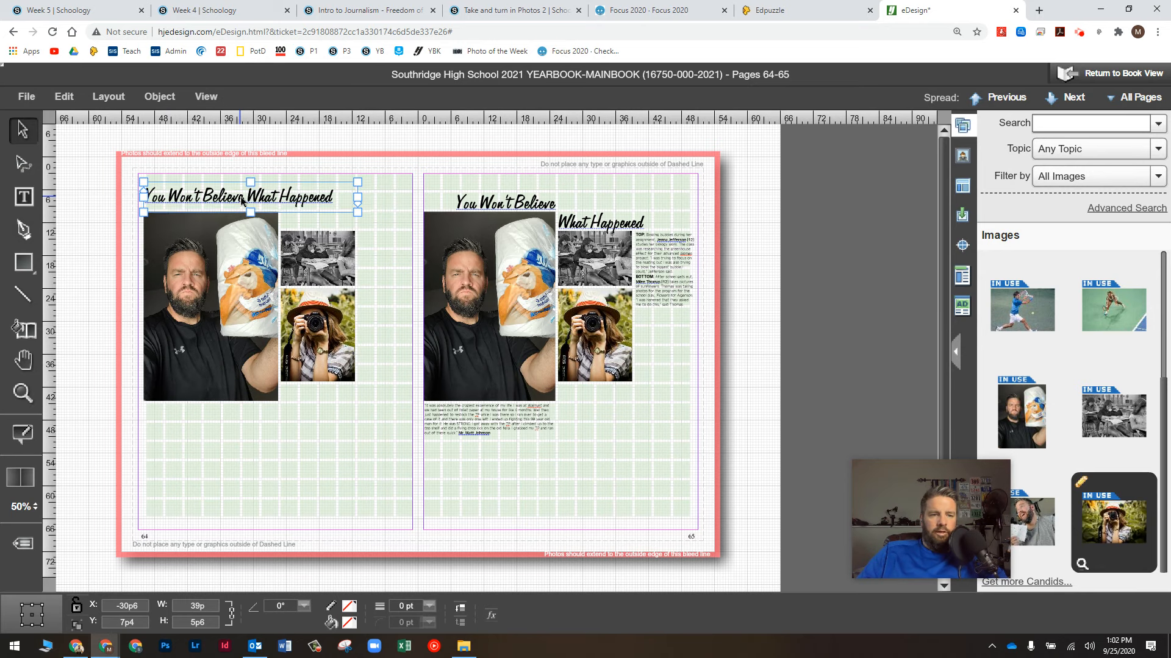
key(Down)
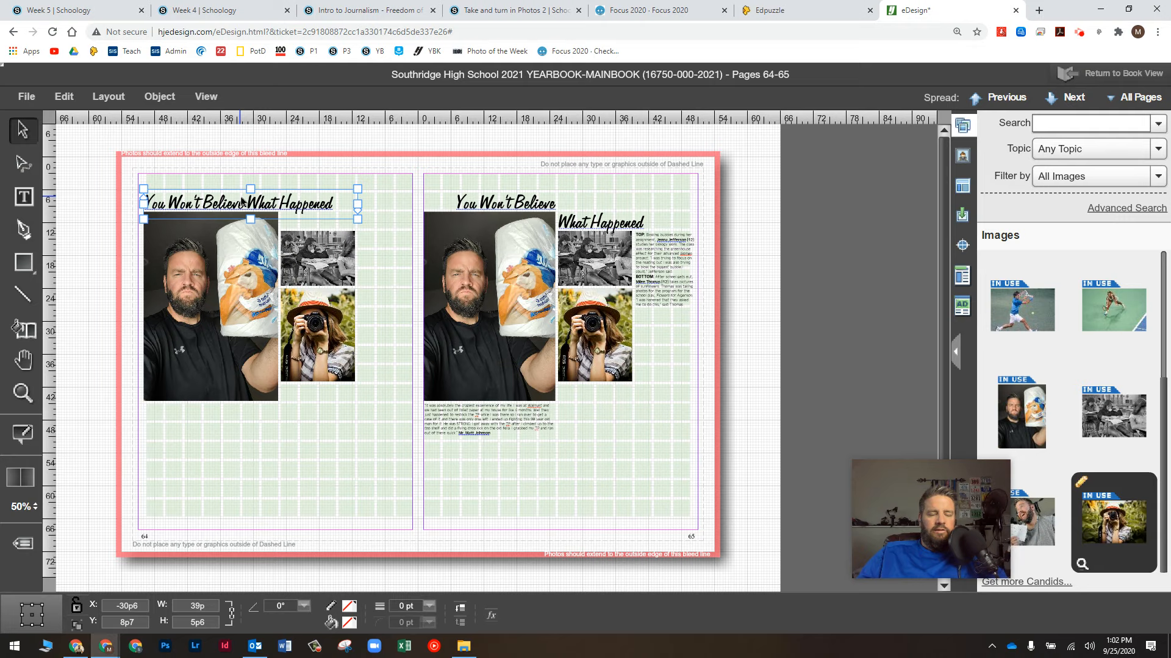
key(ctrl+equal)
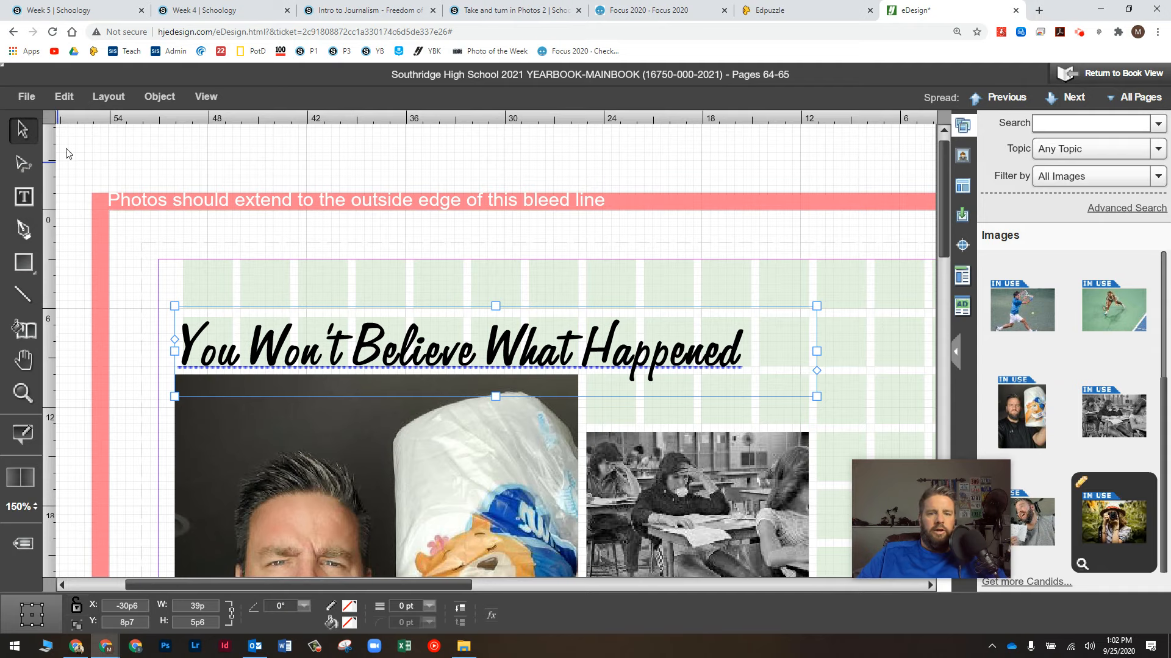
Step: Stack the classroom and camera photos under the headline, then select 'What Happened' in the headline
click(681, 495)
drag(660, 475, 657, 410)
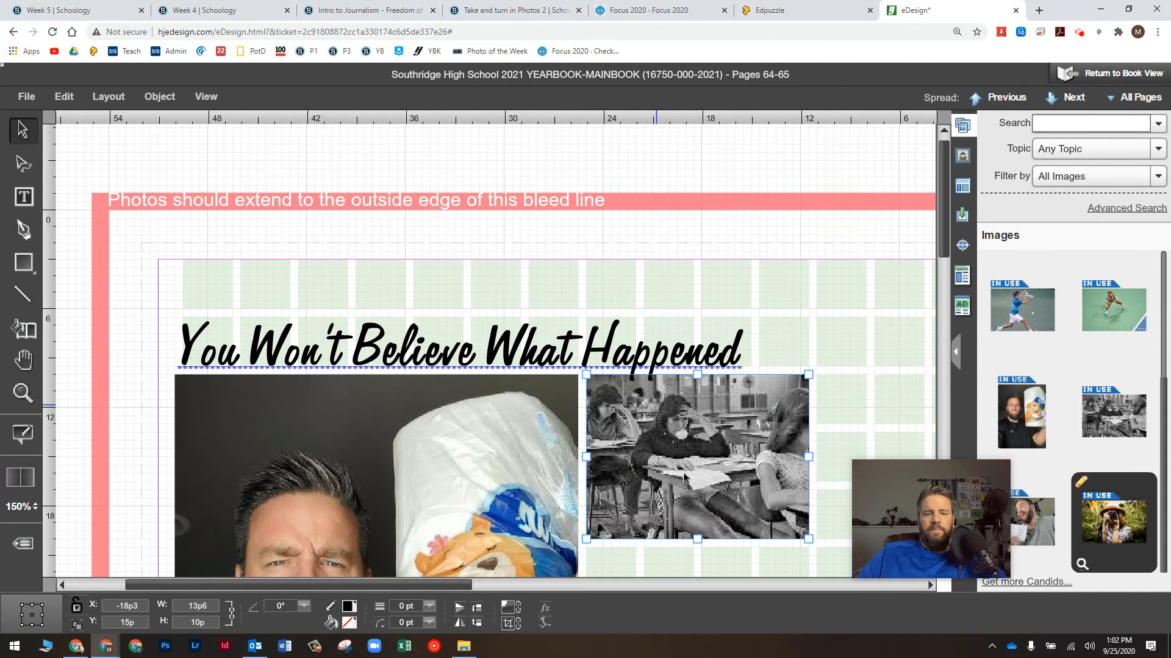
scroll(684, 478, down, 1)
drag(698, 532, 700, 504)
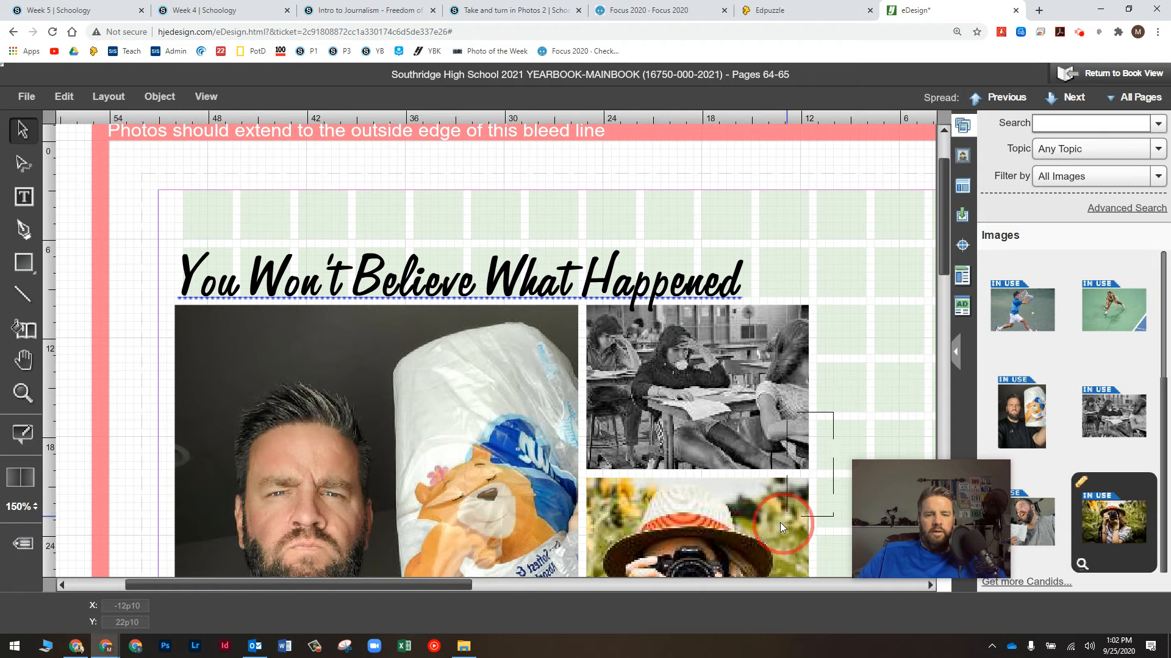
click(733, 428)
drag(732, 428, 733, 485)
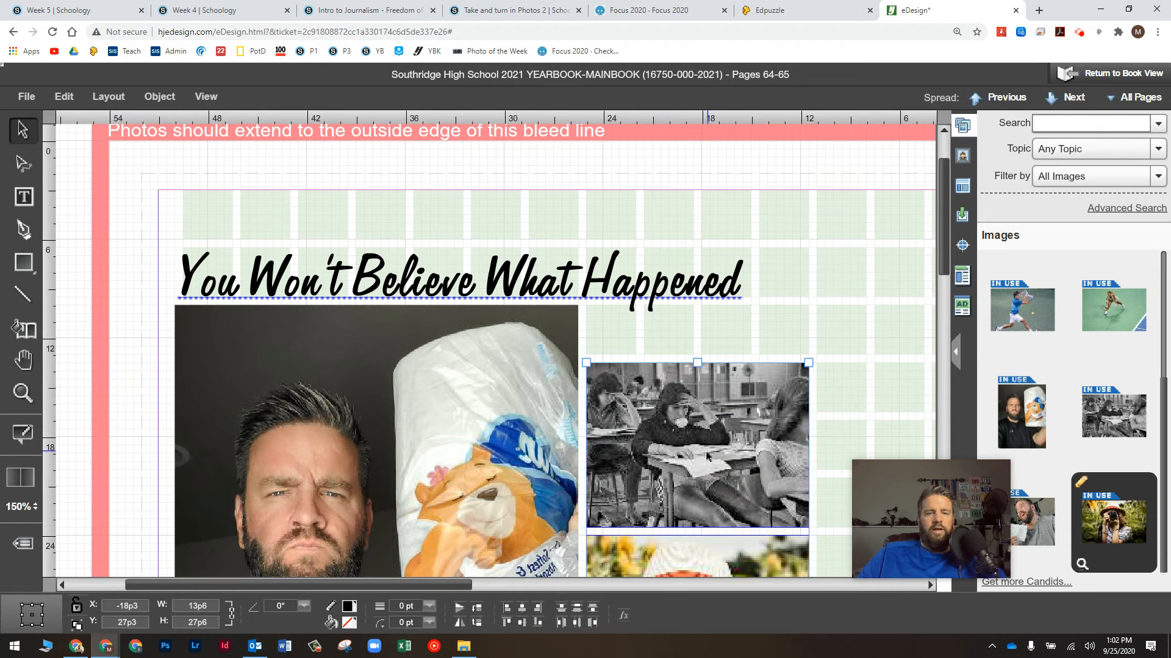
double_click(492, 281)
drag(491, 282, 752, 278)
Step: Delete 'What Happened' from the first headline and retype it in a new frame above the classroom photo
key(BackSpace)
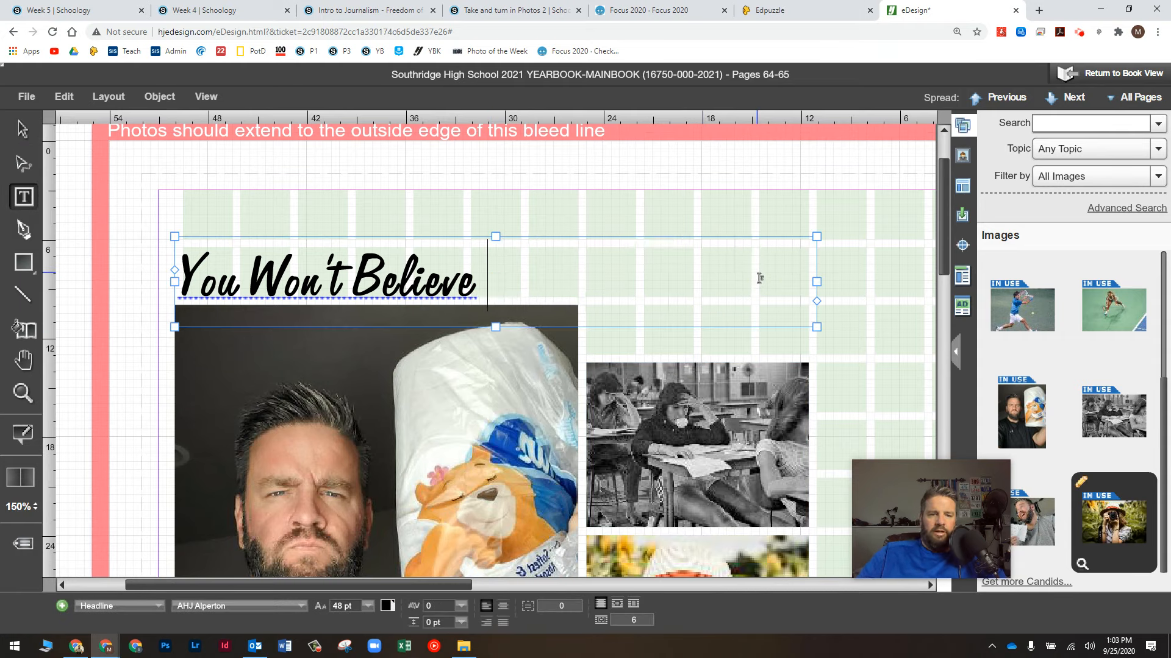
drag(817, 232, 792, 233)
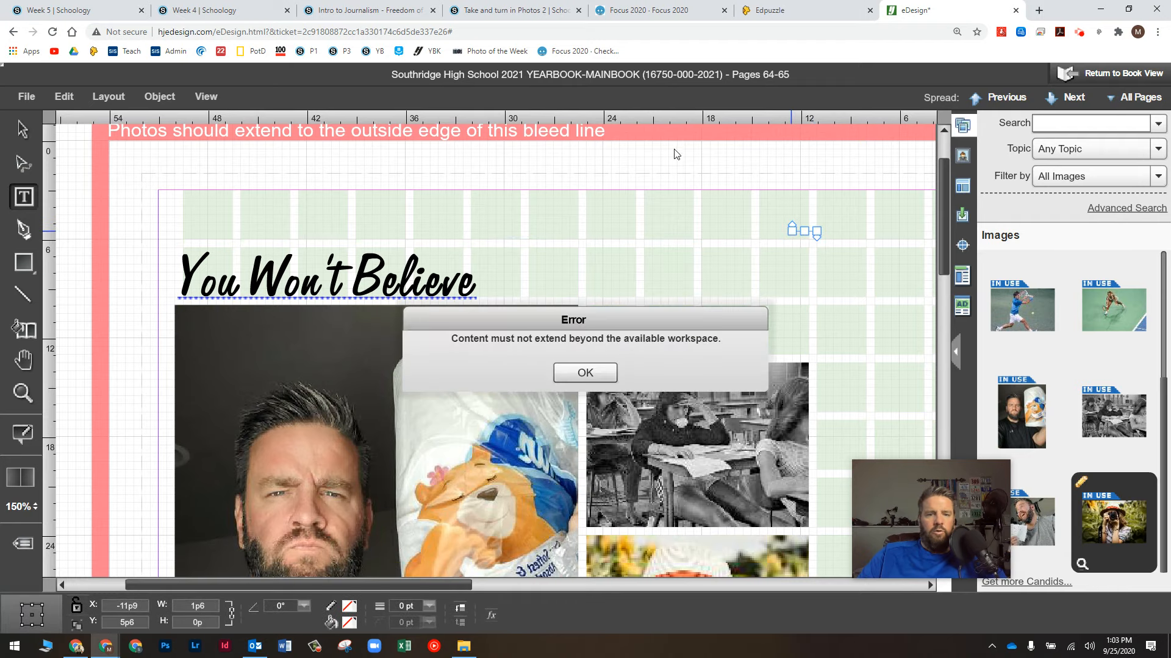
click(586, 372)
drag(817, 236, 503, 241)
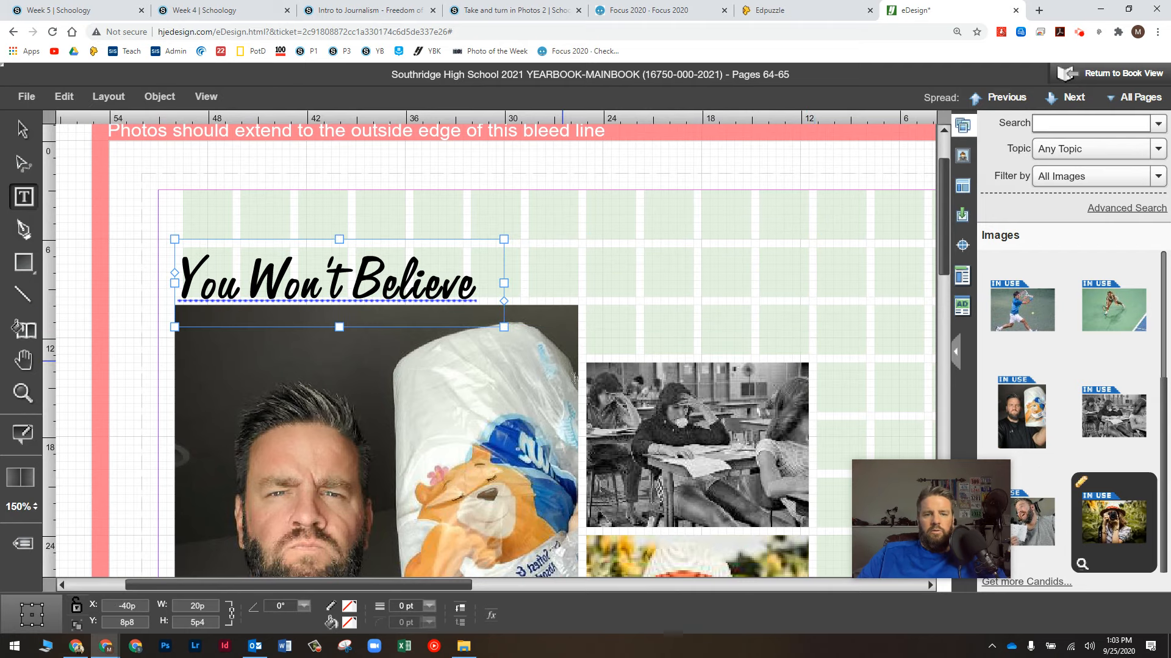
drag(586, 289, 827, 355)
click(667, 334)
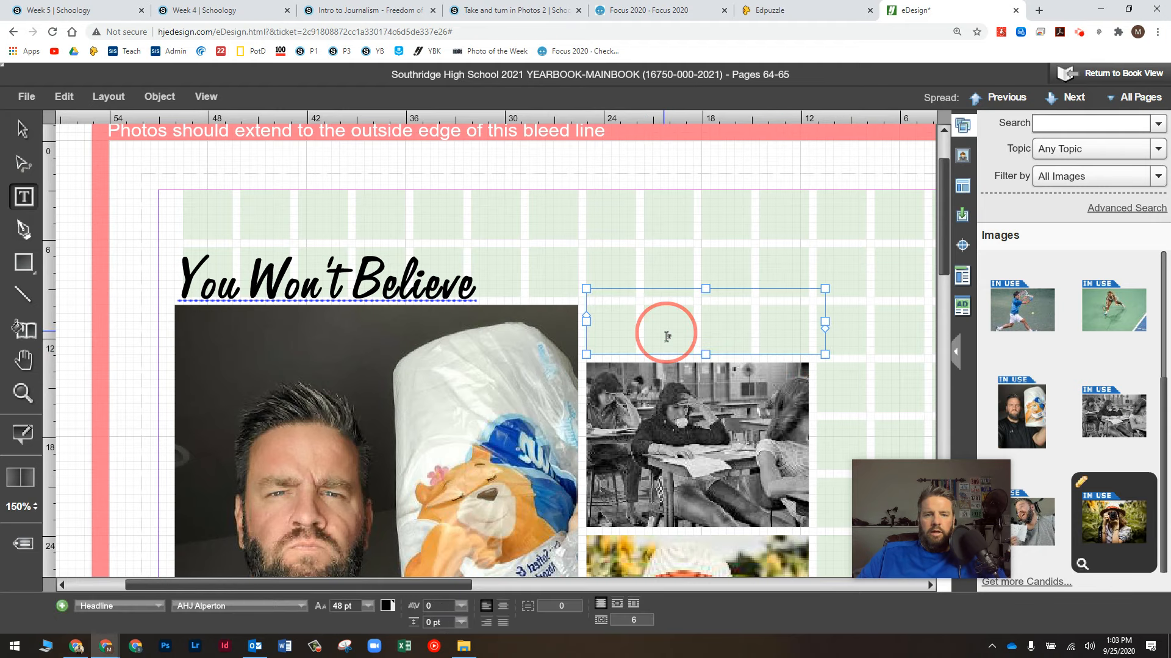
text(What Happen)
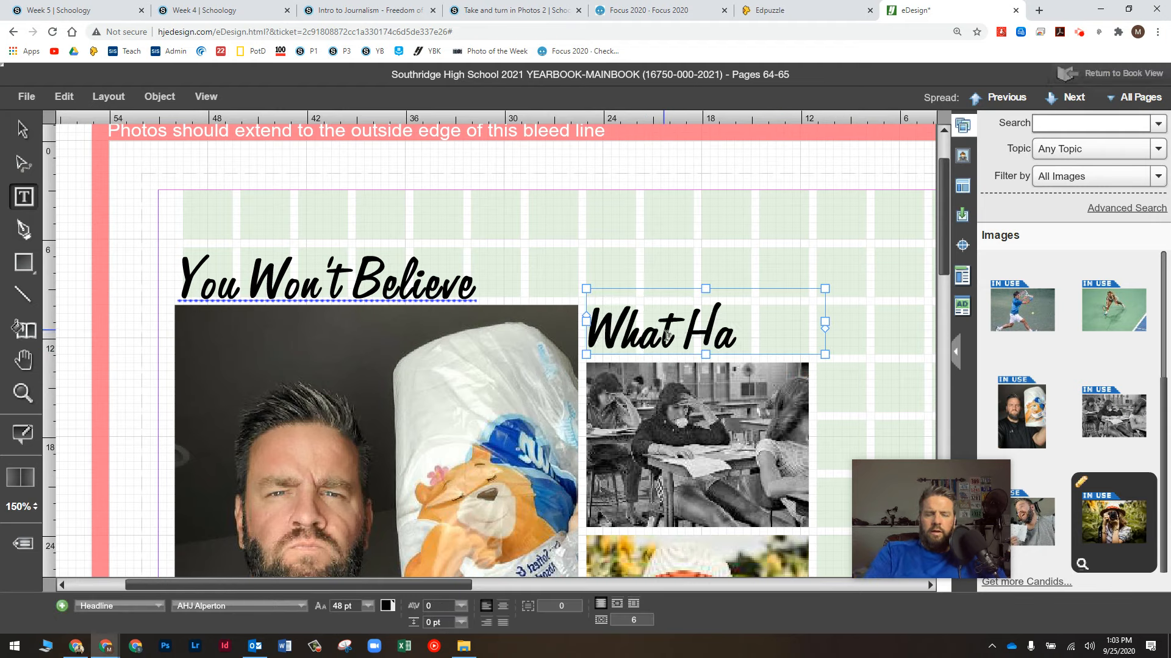
key(BackSpace)
key(BackSpace)
key(BackSpace)
key(BackSpace)
key(BackSpace)
key(BackSpace)
key(BackSpace)
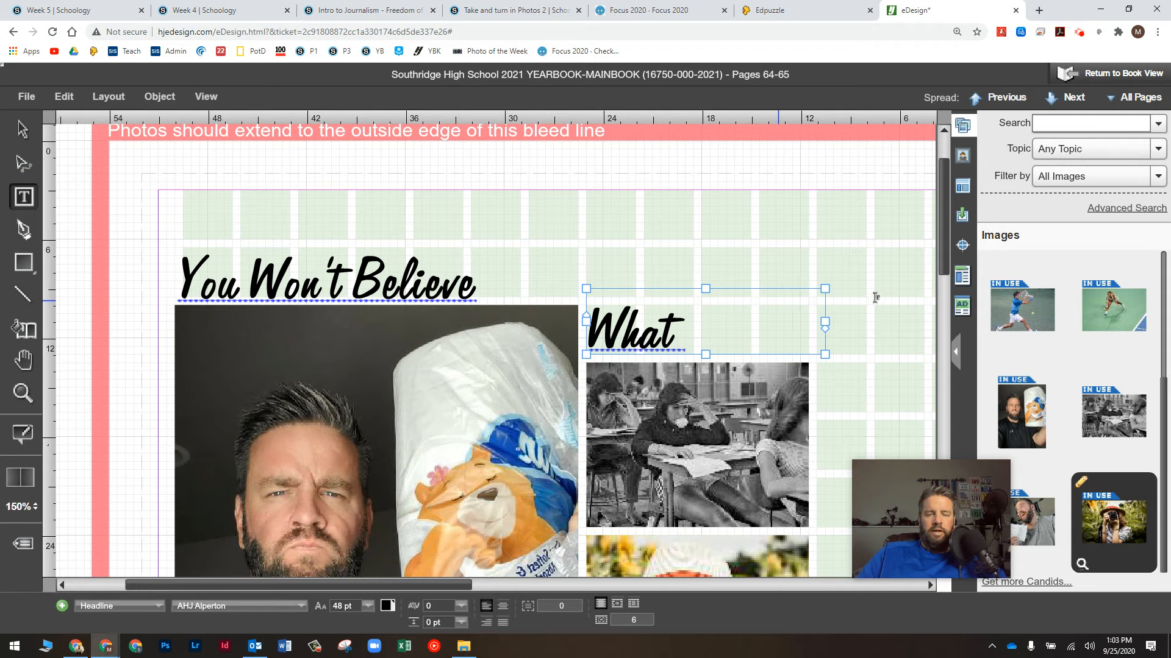
Step: Widen the 'What Happened' frame and position 'You Won't Believe' over the toilet-paper photo
click(23, 129)
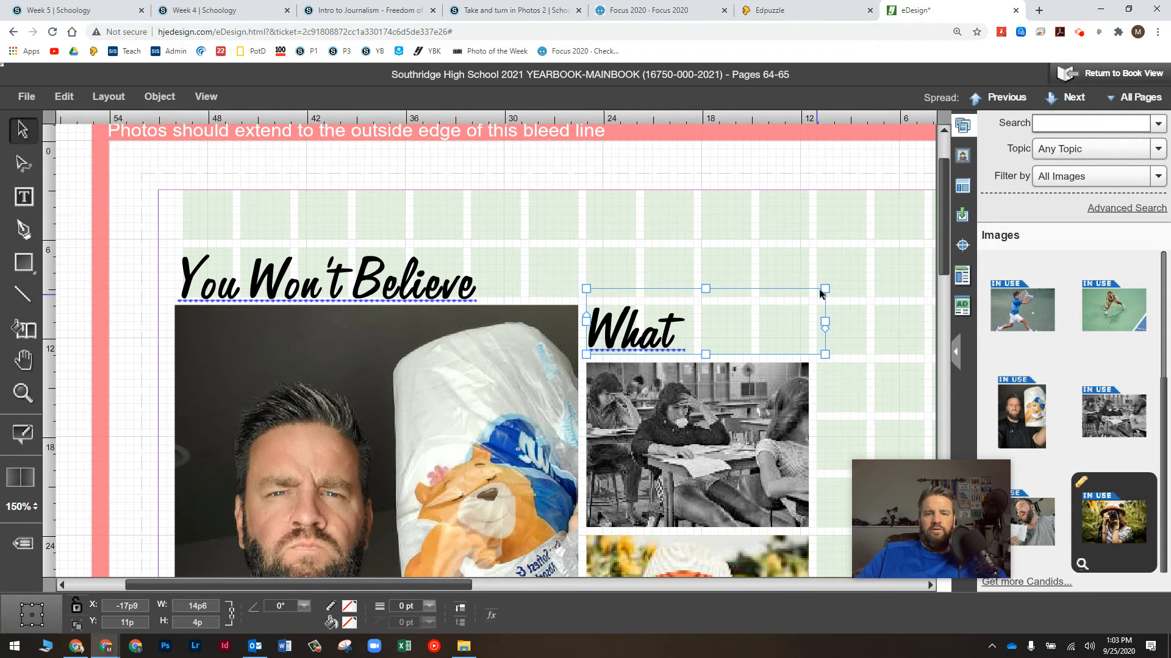
drag(825, 290, 859, 289)
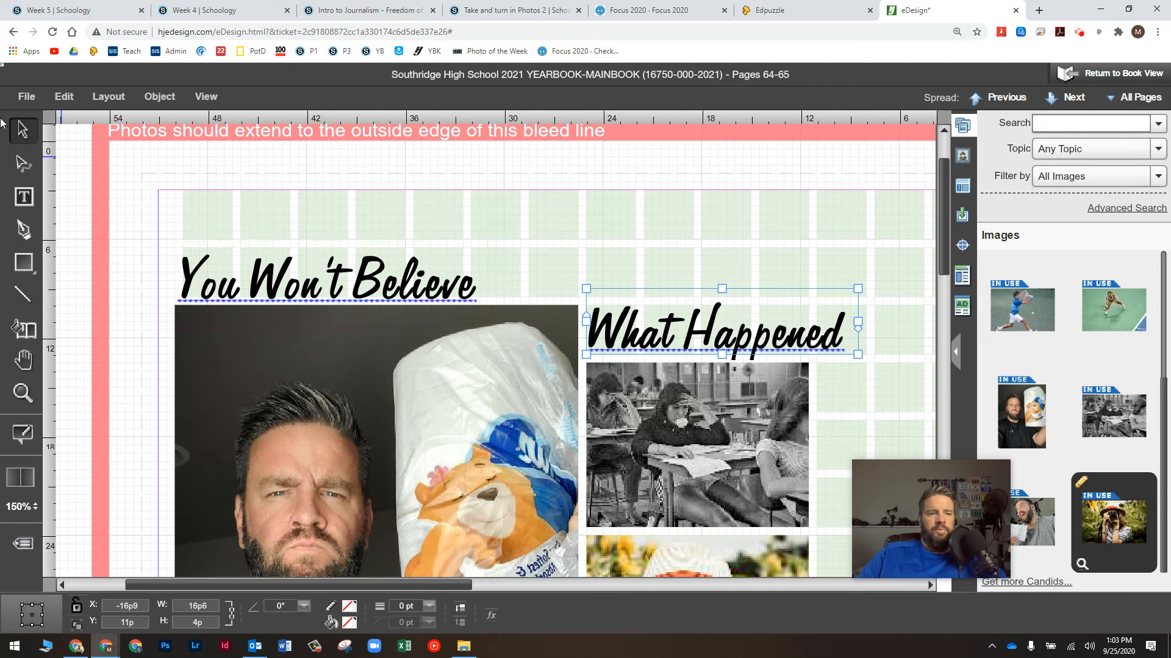
click(369, 273)
drag(384, 272, 492, 264)
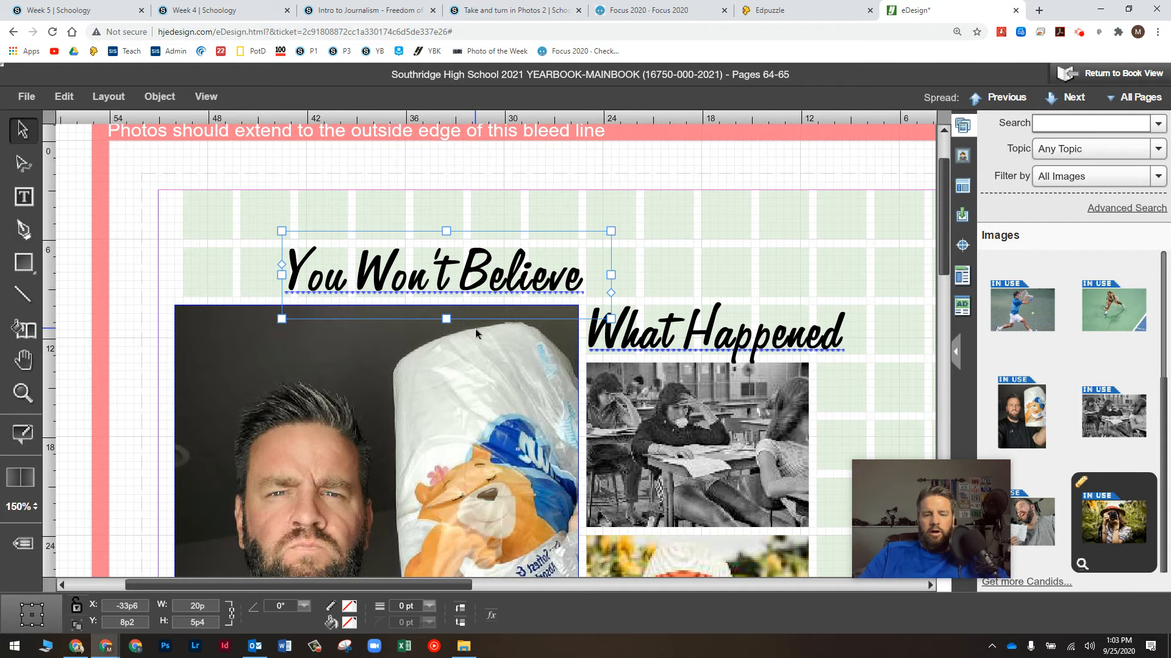
scroll(475, 331, up, 3)
scroll(475, 332, up, 3)
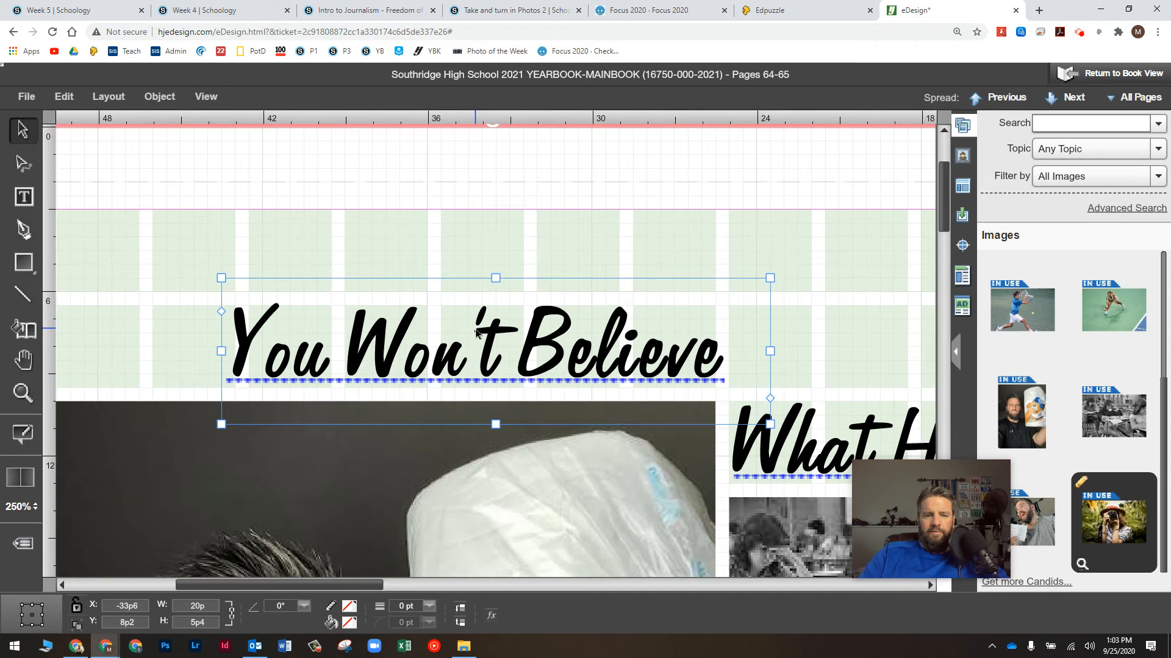
key(Down)
key(Down)
key(Down)
key(Down)
key(Down)
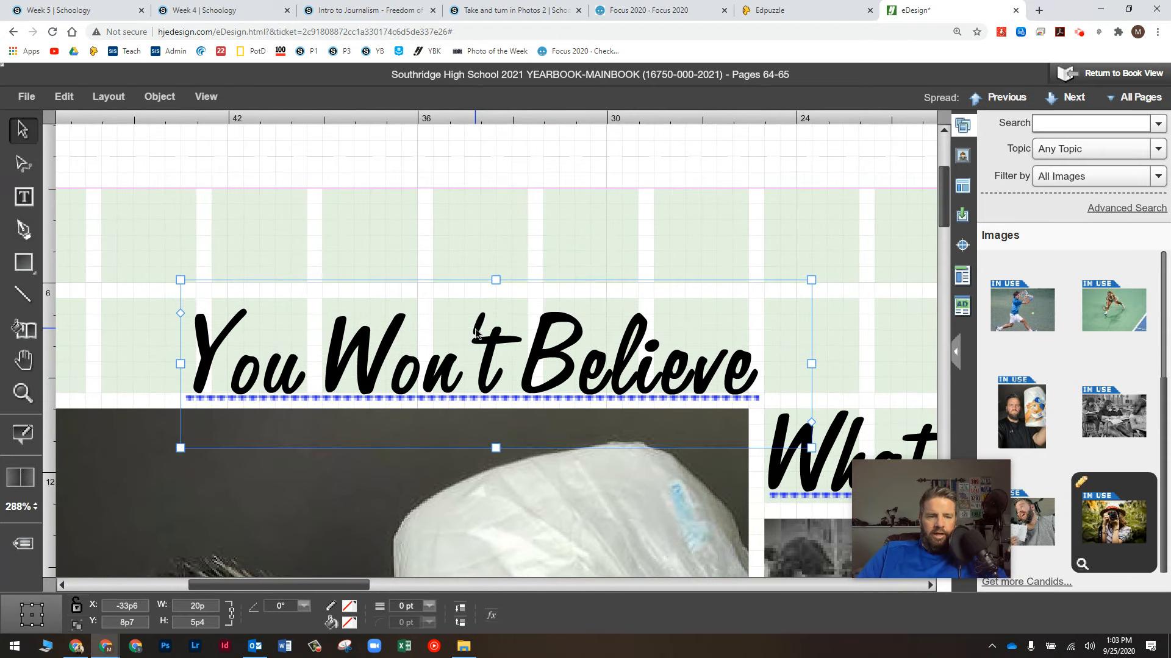
key(Left)
key(Left)
key(Left)
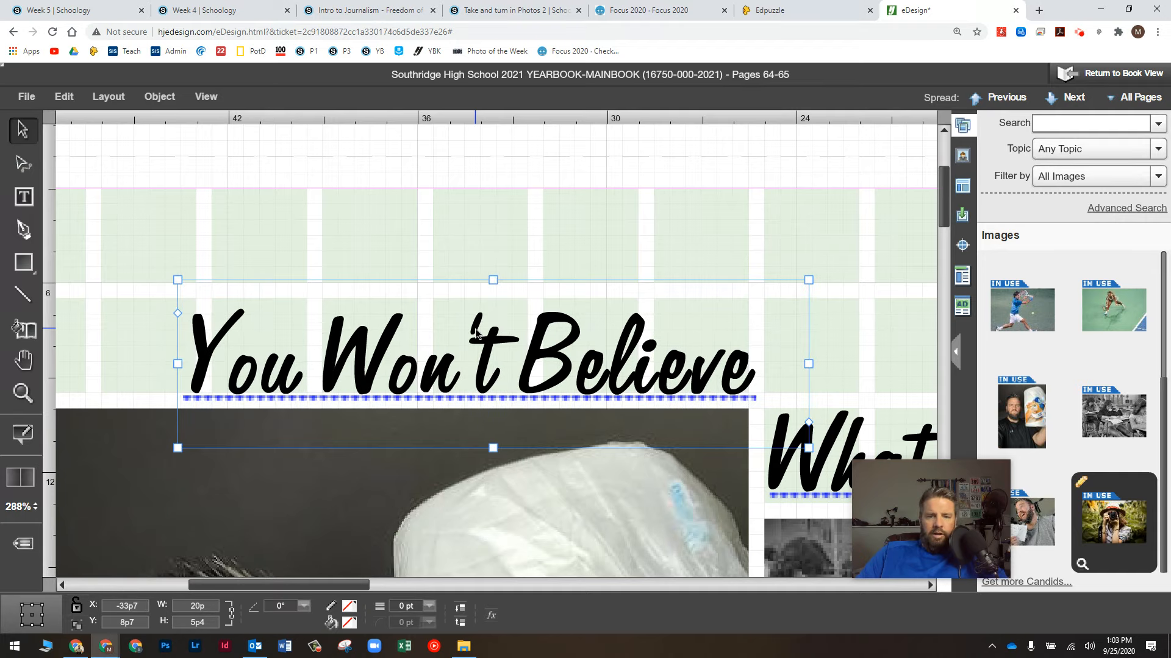
key(Left)
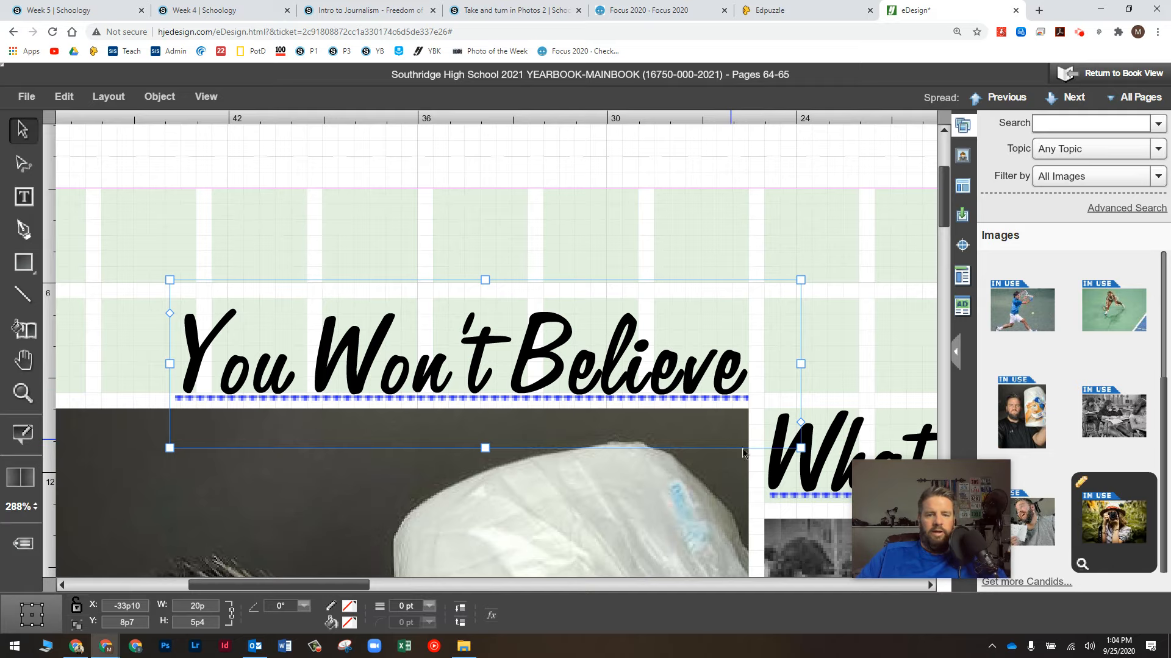
Step: Nudge the 'What Happened' frame into place just above the classroom photo
click(826, 458)
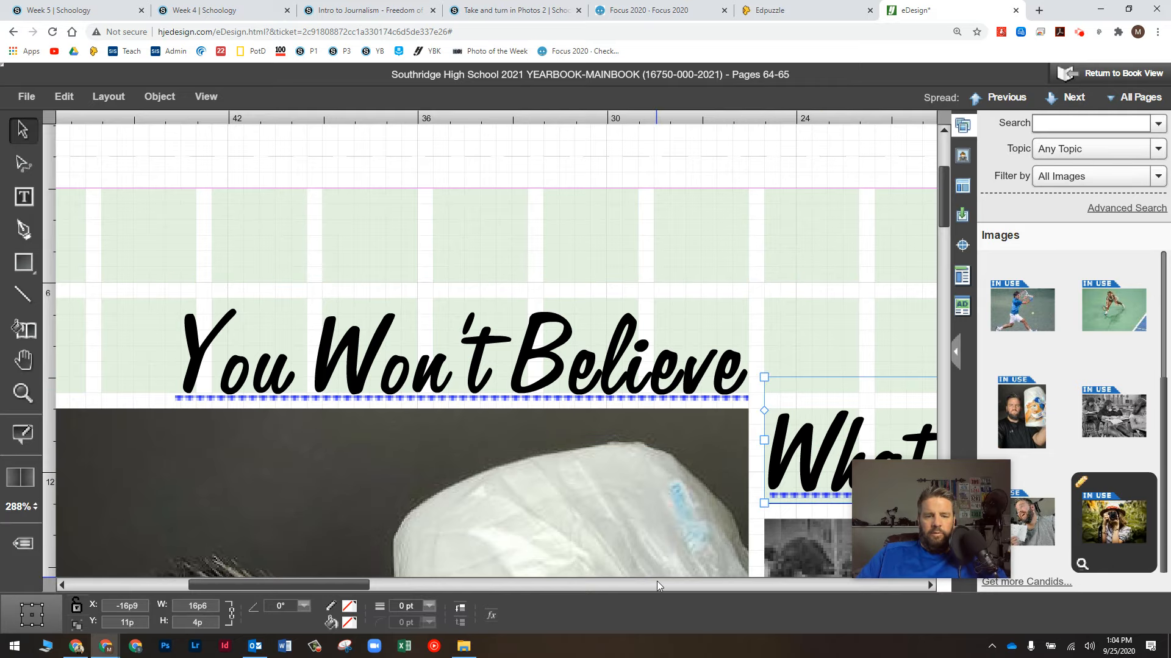
drag(332, 587, 388, 587)
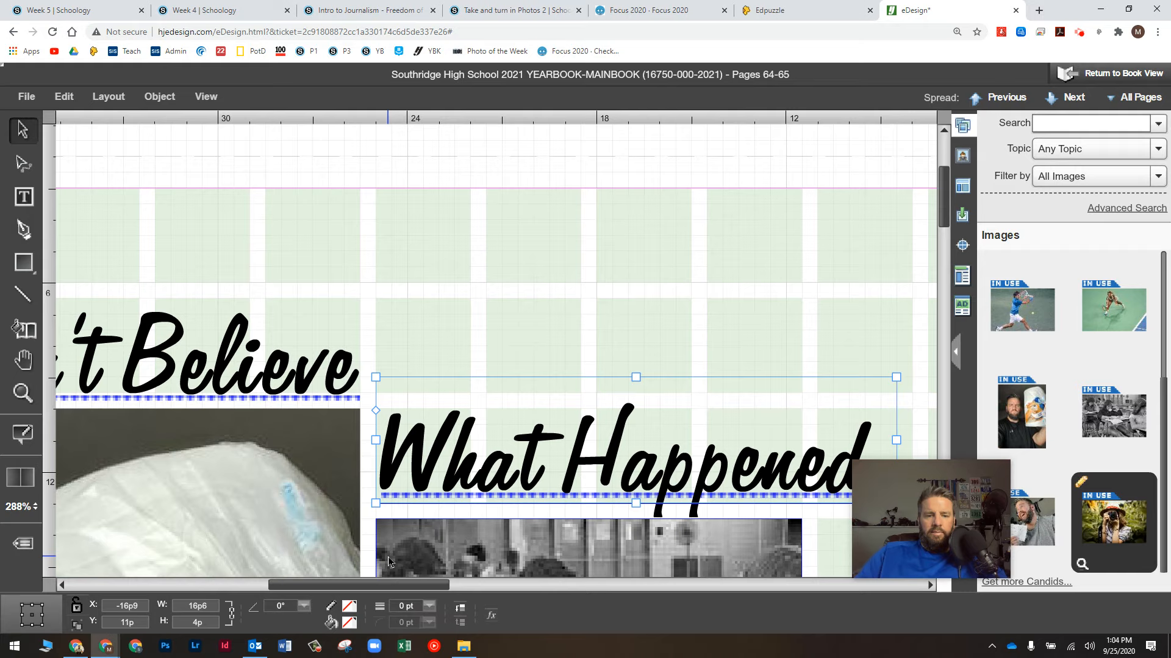
key(Down)
key(Down)
key(Down)
key(Down)
key(Down)
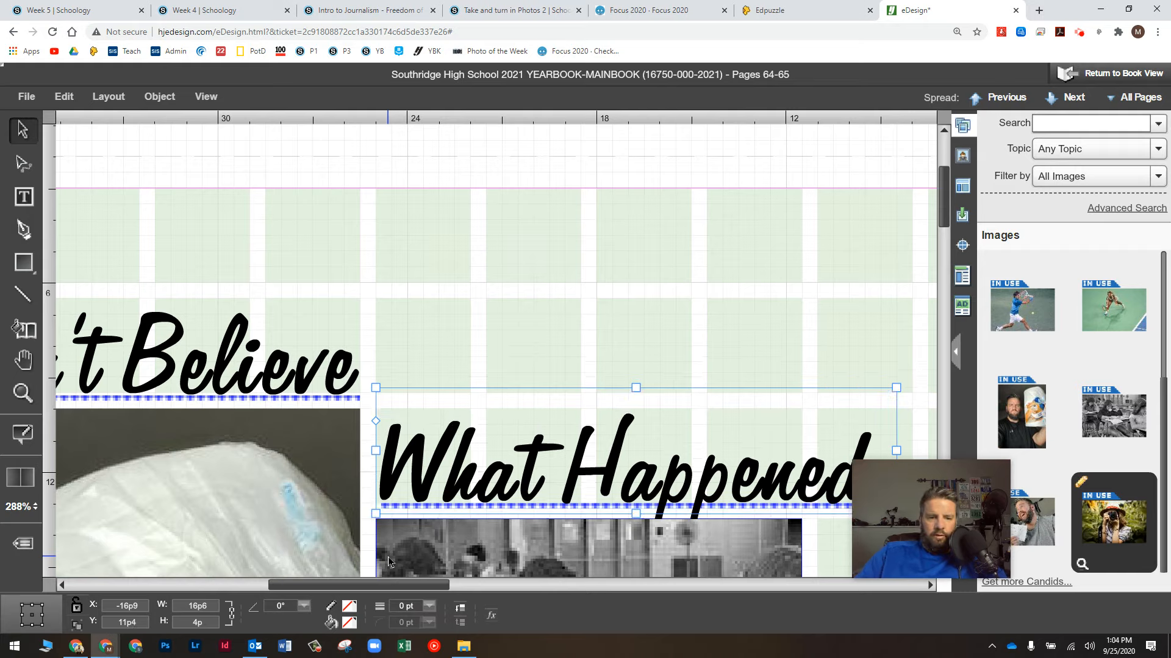
key(Up)
key(Left)
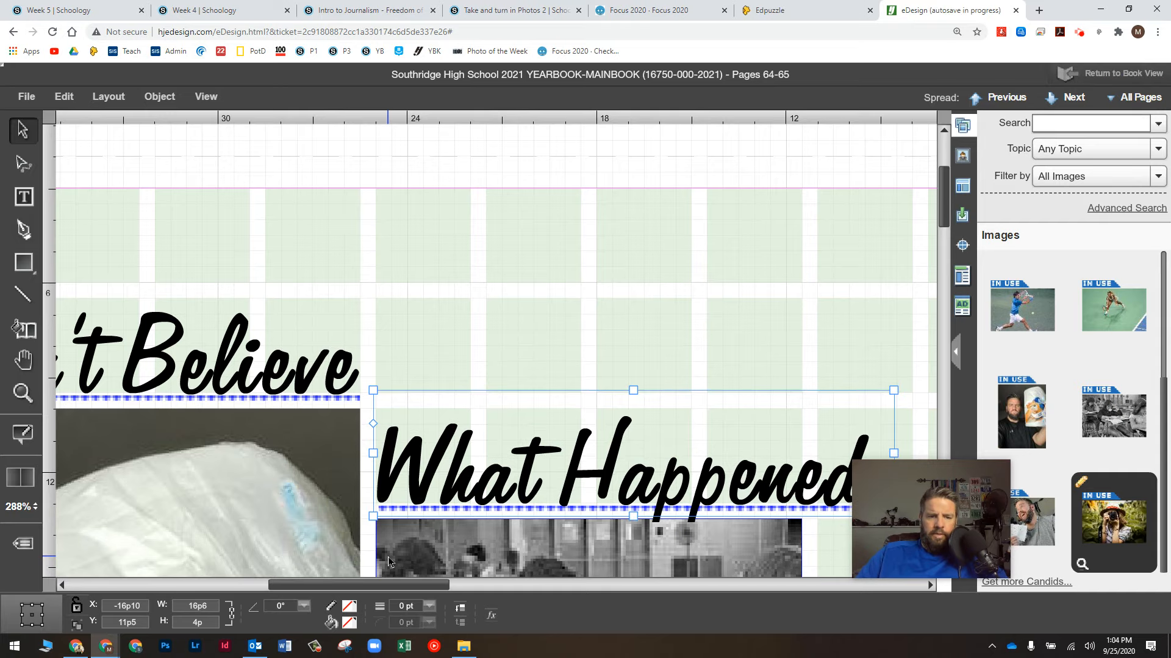
click(498, 301)
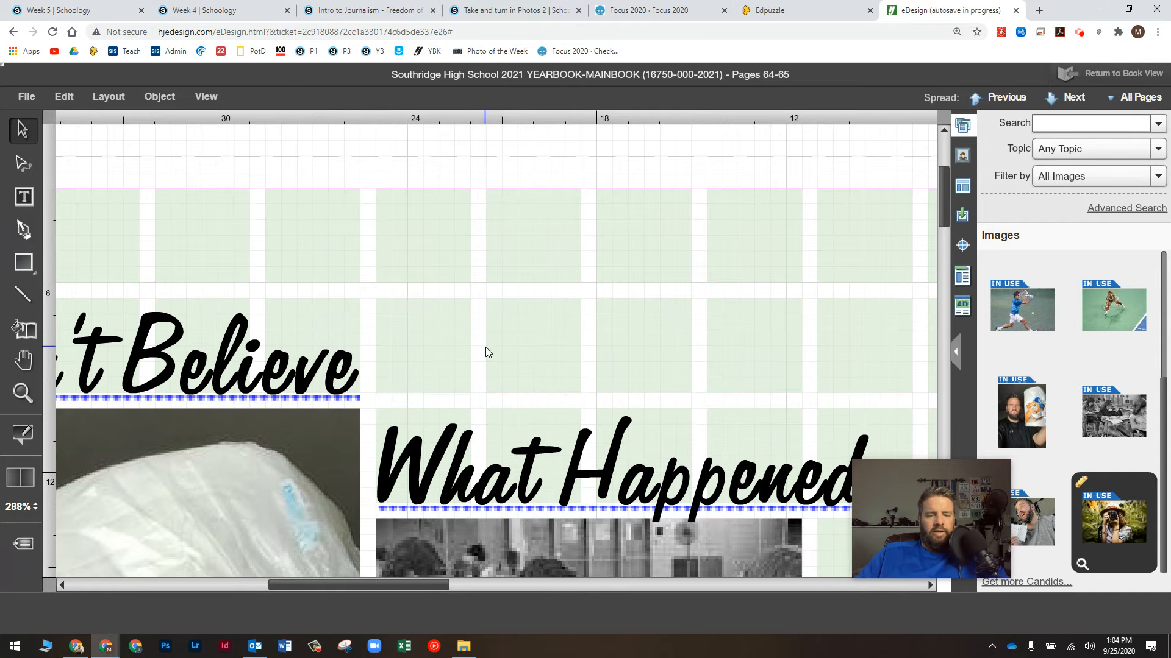
Step: Check page 65's caption frame, then choose the Caption - Black text style and zoom back in
key(ctrl+0)
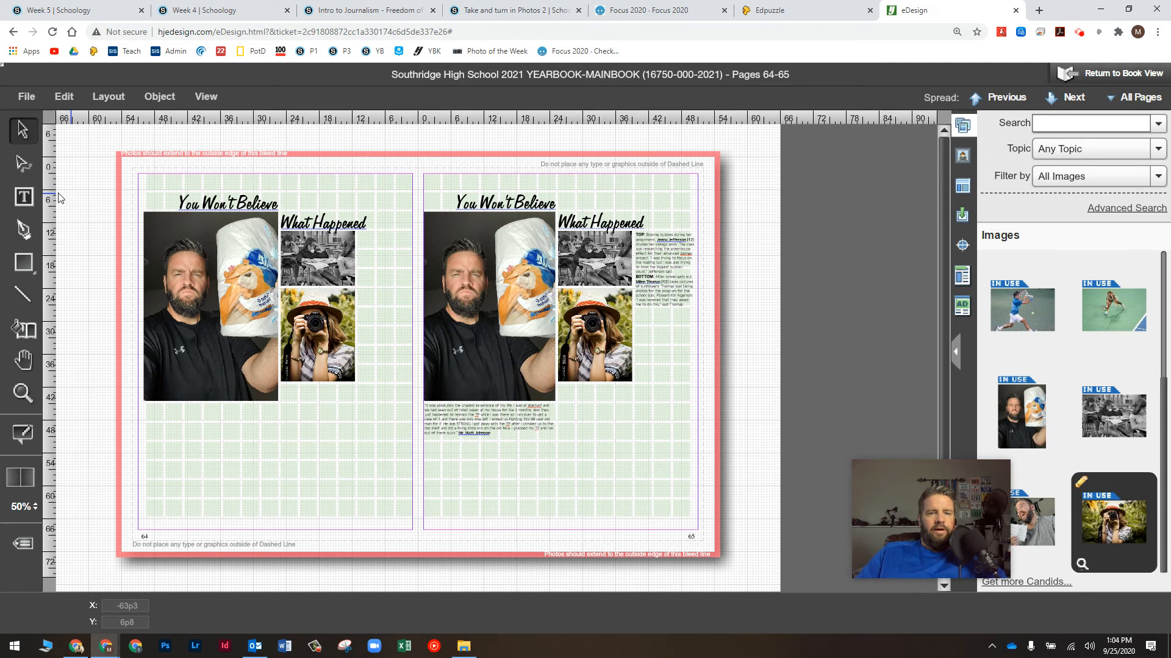
click(24, 197)
click(669, 265)
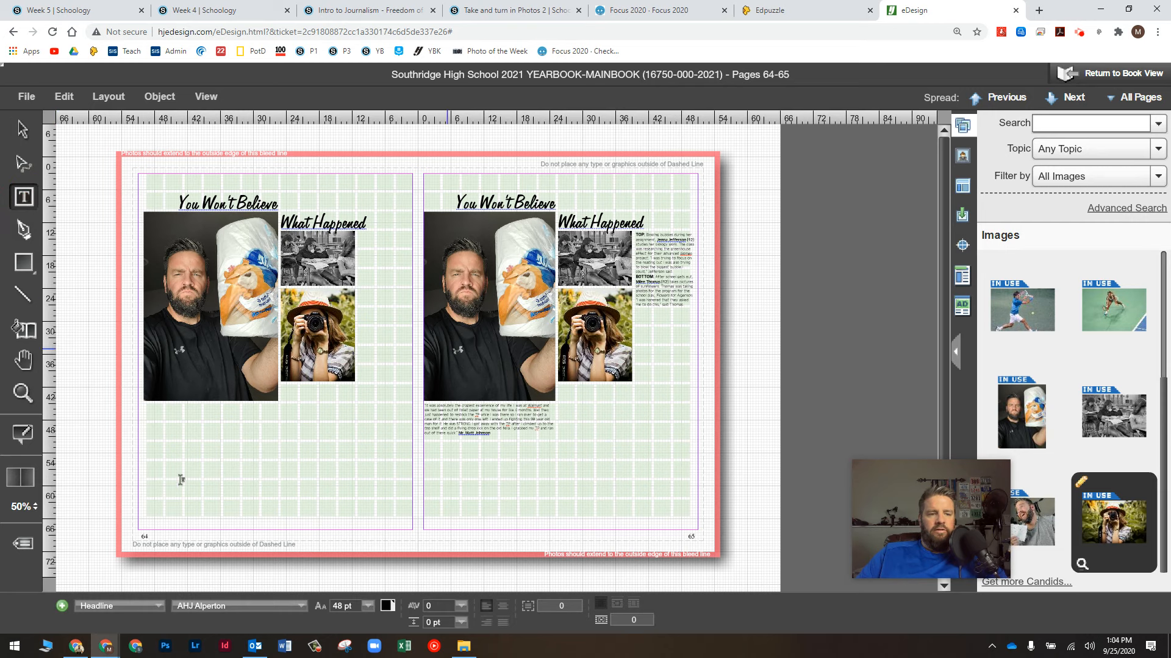
click(101, 605)
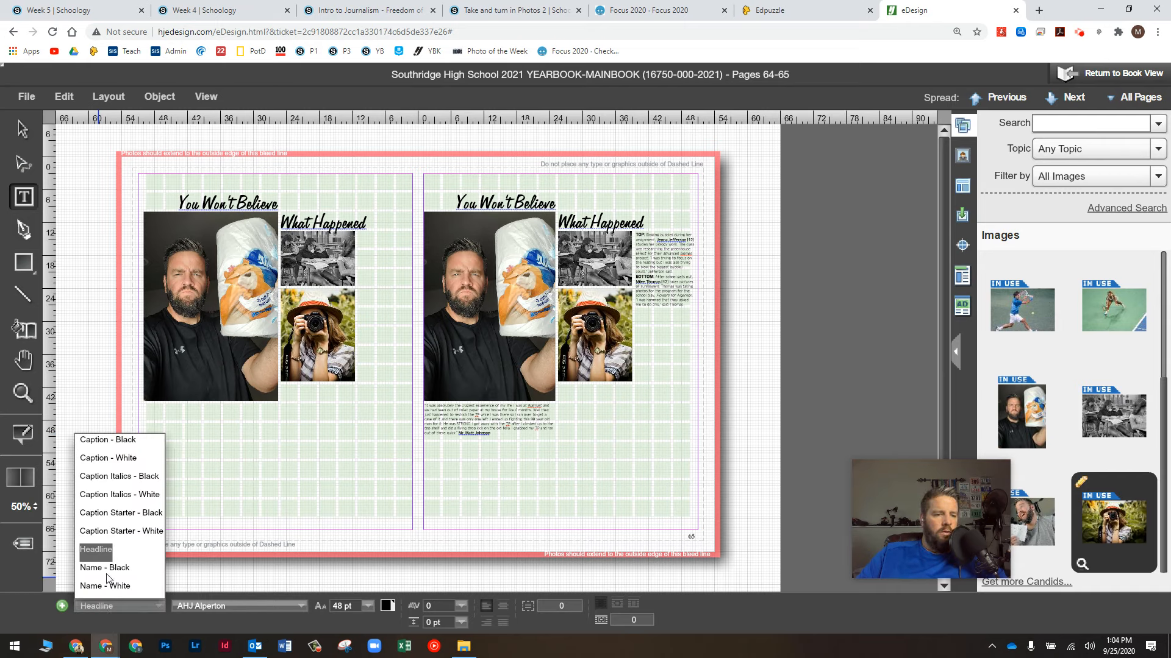
click(107, 440)
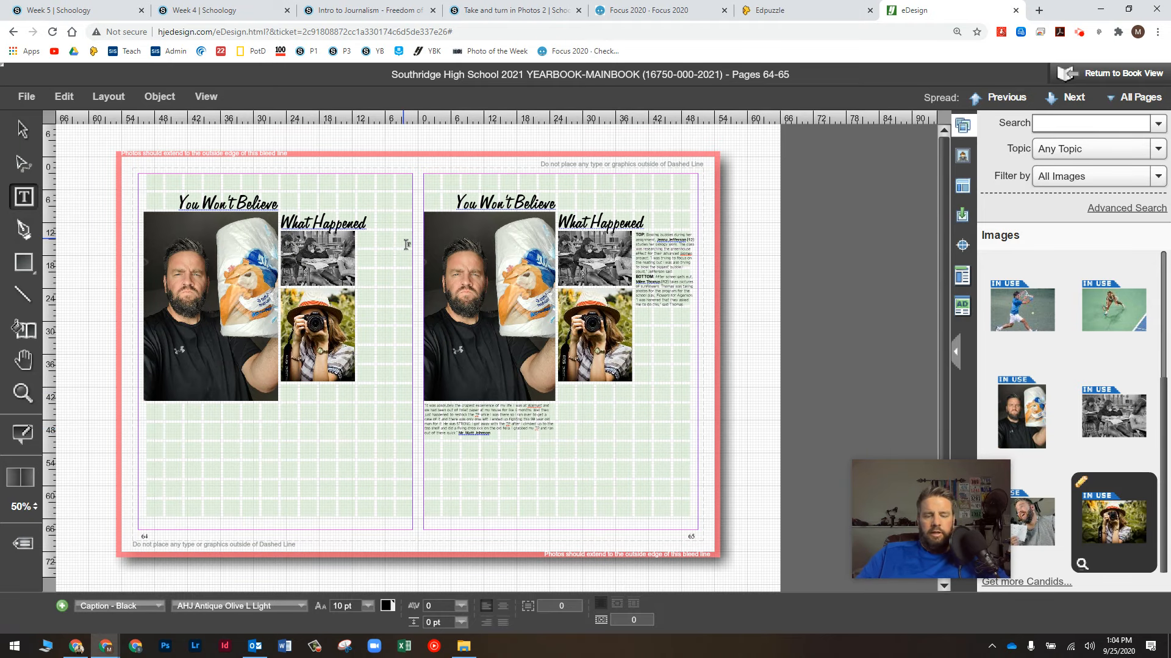
scroll(406, 244, up, 3)
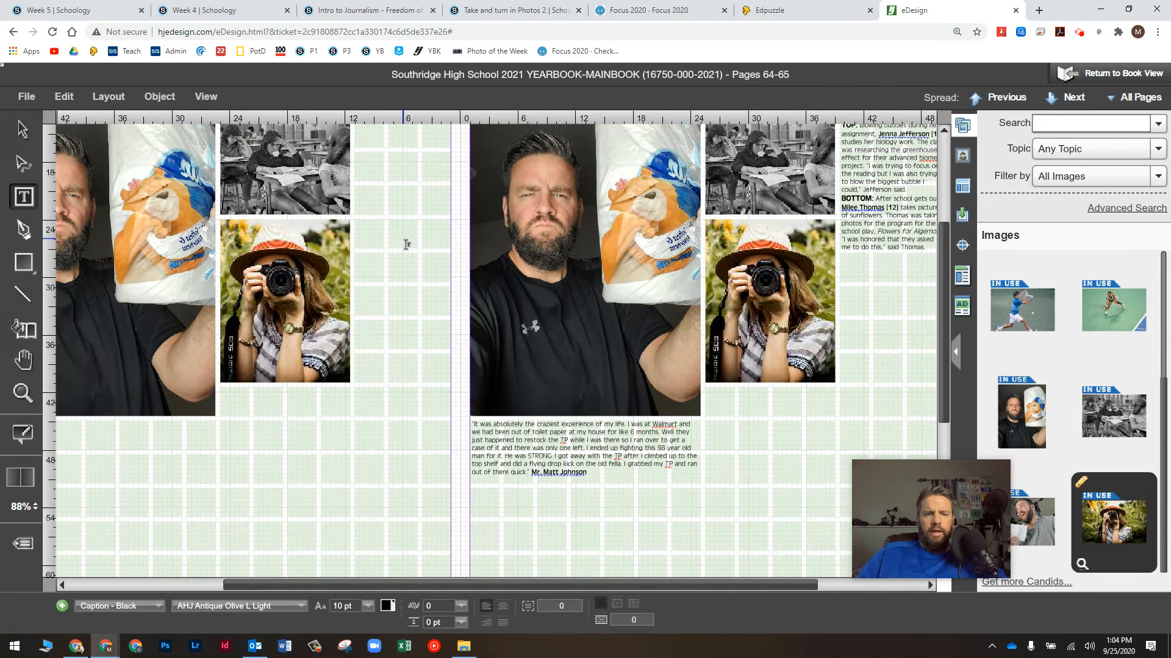
scroll(406, 245, up, 1)
Step: Draw a Caption - Black frame beside the stacked photos and paste the TOP/BOTTOM caption text into it
click(360, 182)
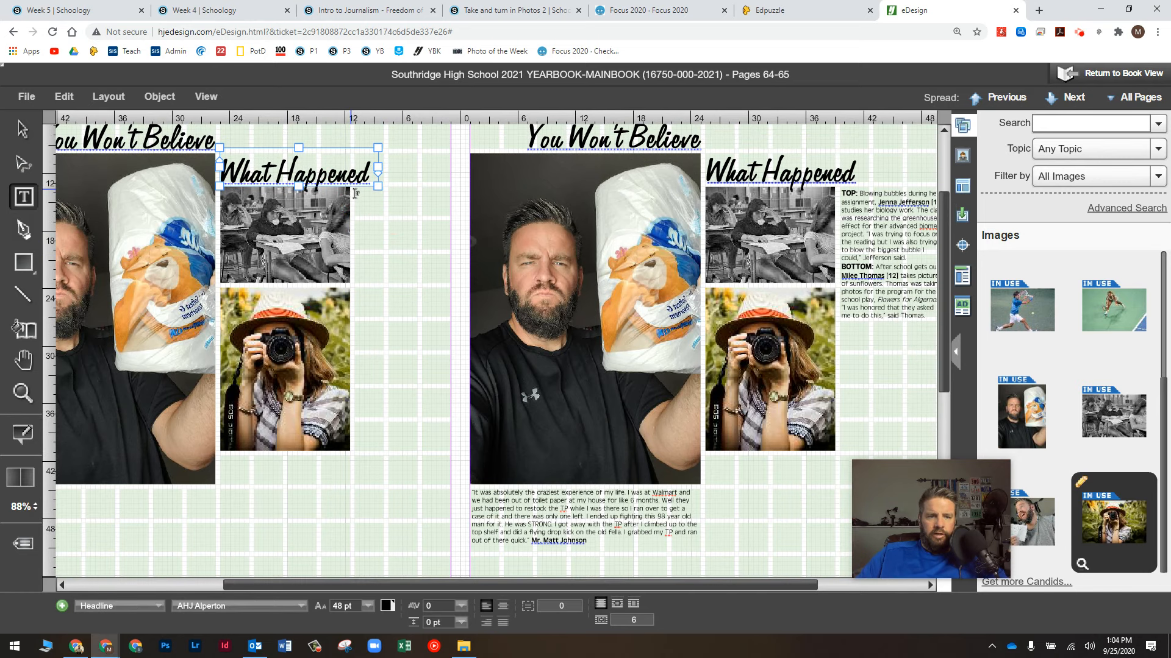
drag(354, 187, 451, 384)
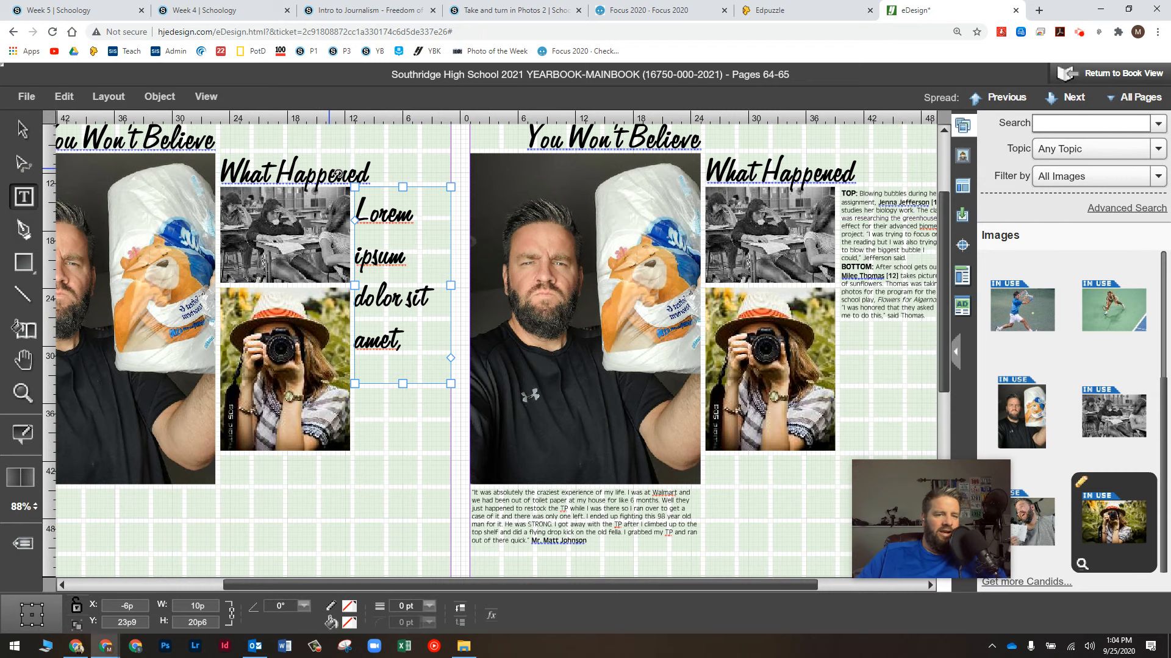
double_click(383, 251)
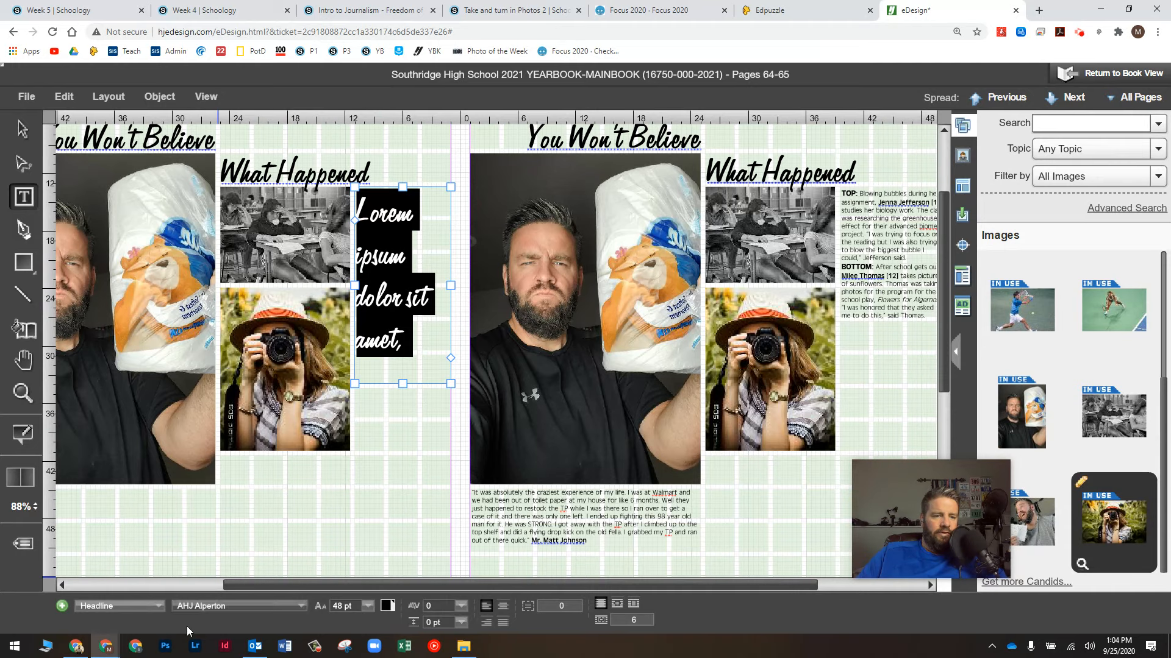
click(127, 606)
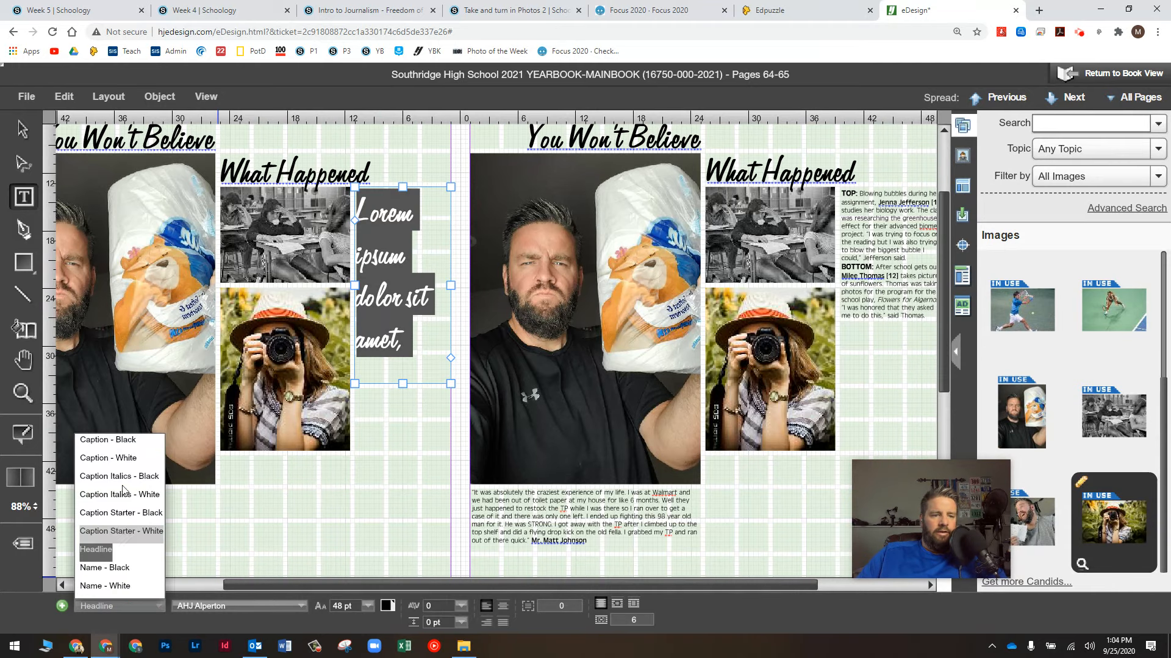
click(117, 439)
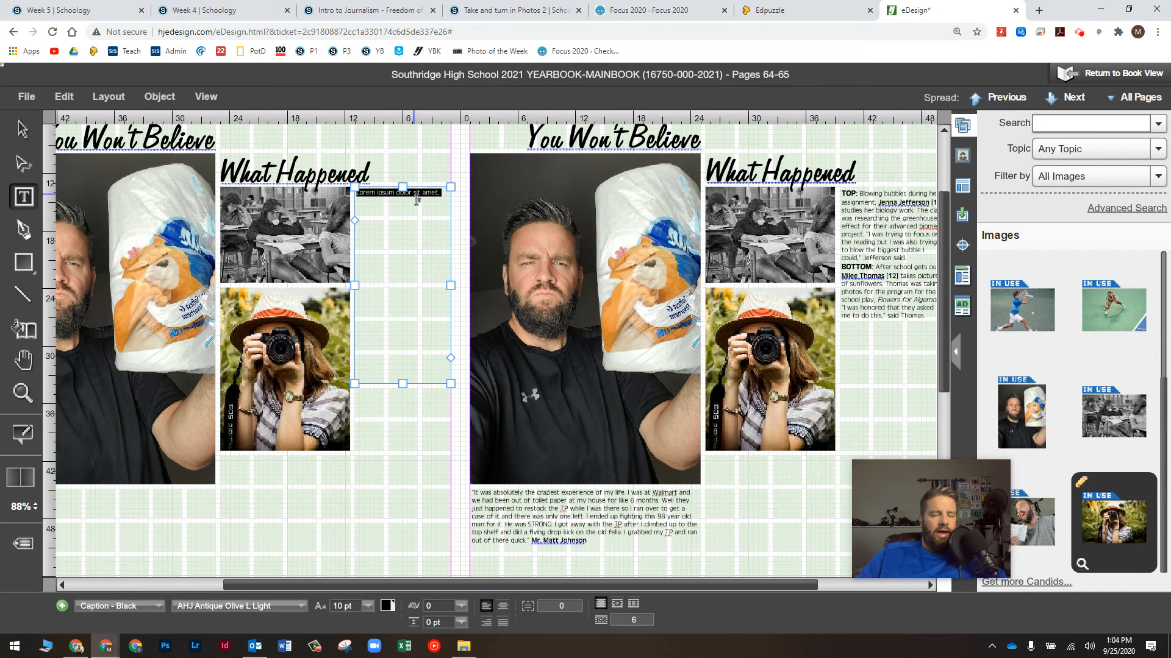
click(1078, 33)
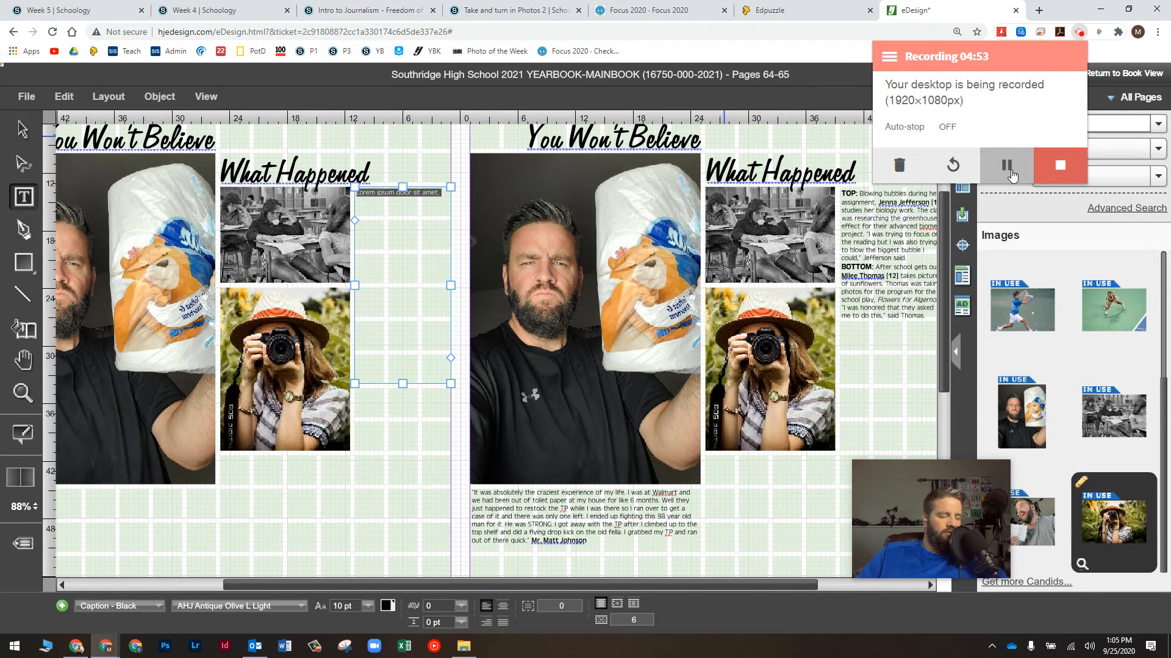
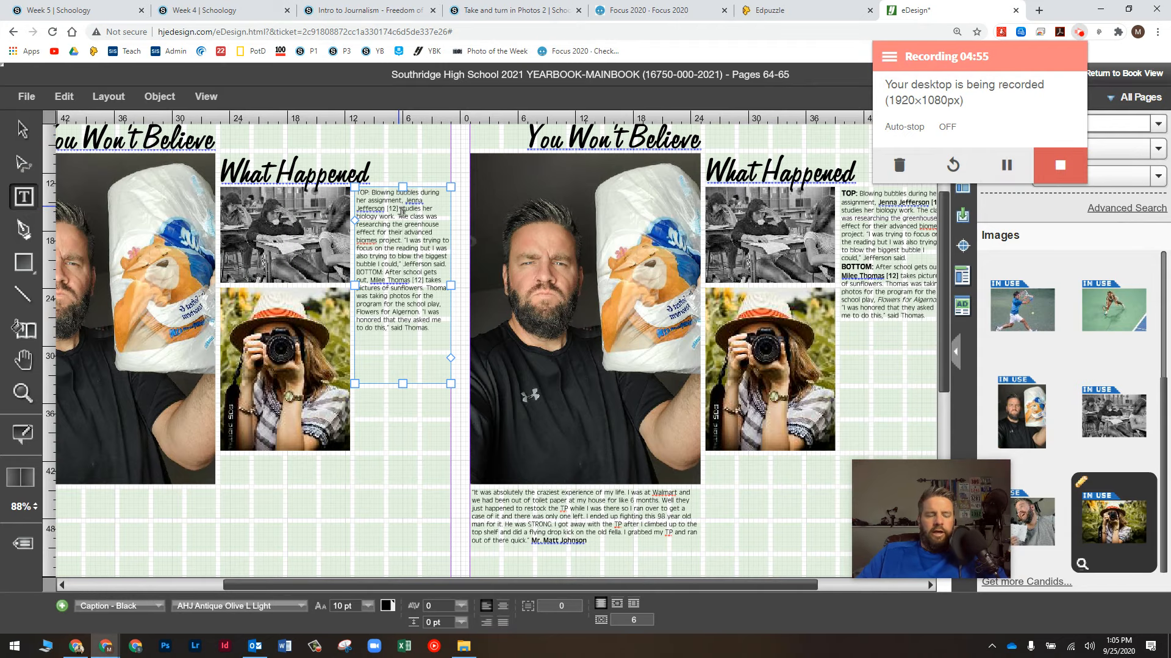
click(401, 211)
ctrl+scroll(401, 212, up, 8)
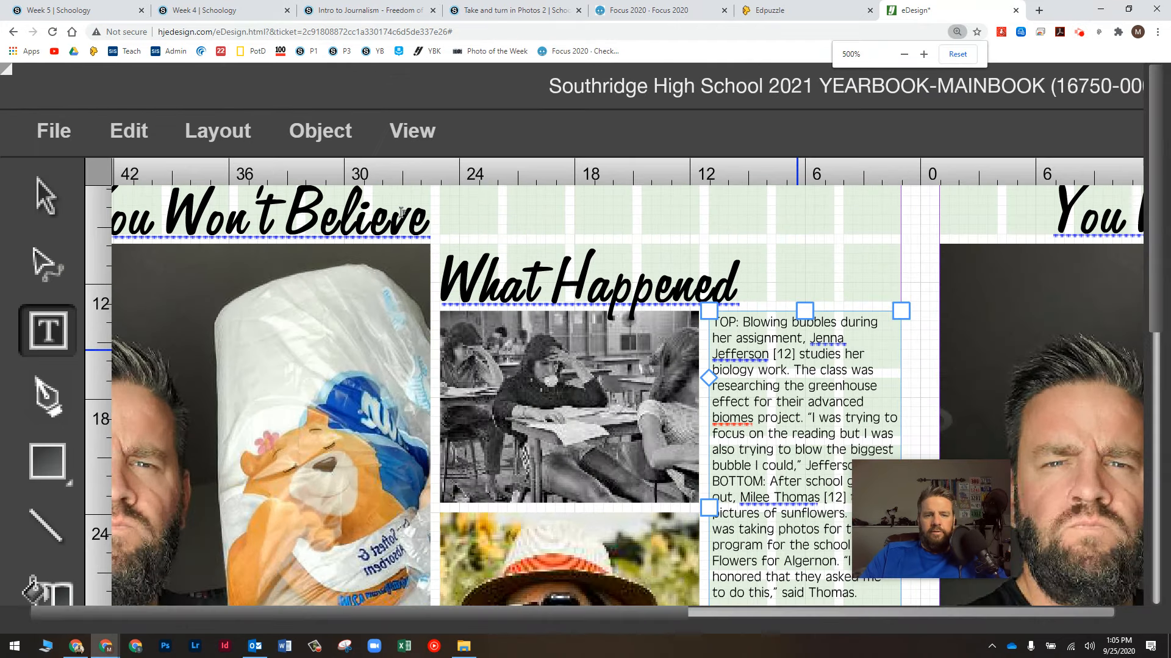
scroll(556, 573, down, 5)
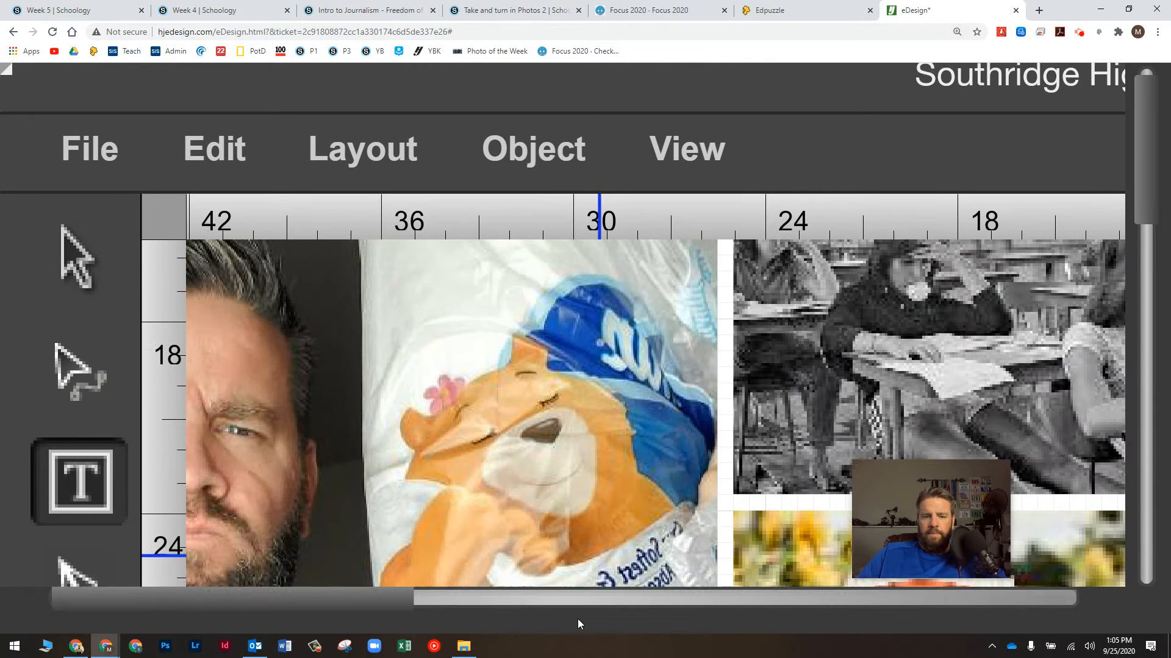
ctrl+scroll(557, 590, down, 2)
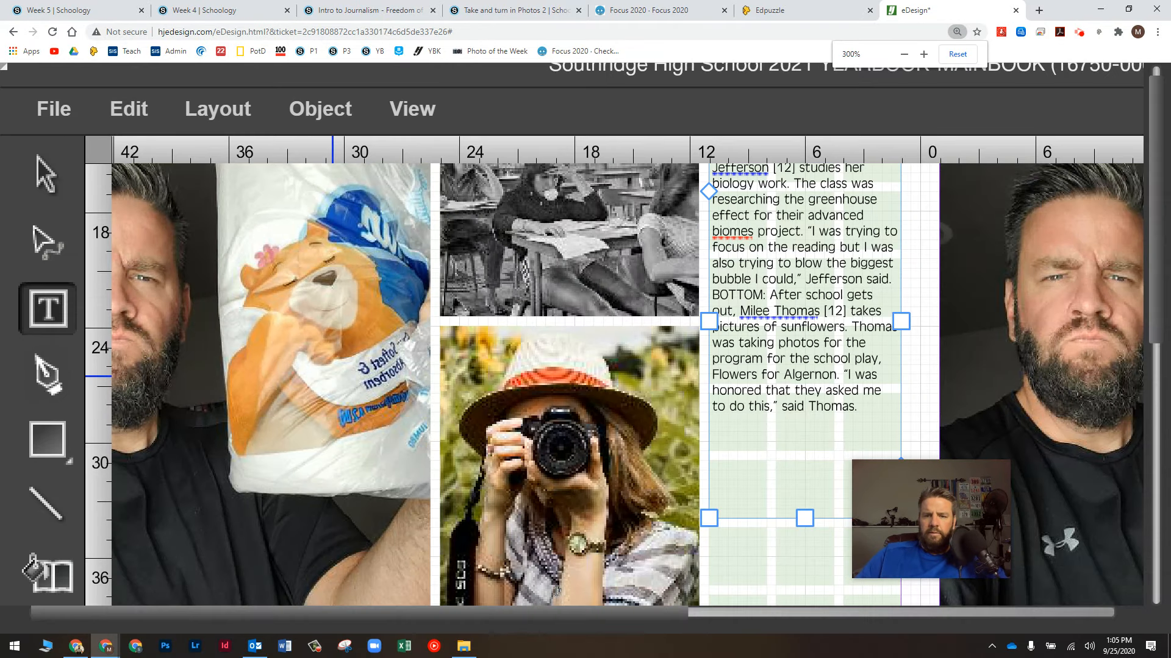
drag(623, 613, 701, 611)
scroll(664, 533, up, 1)
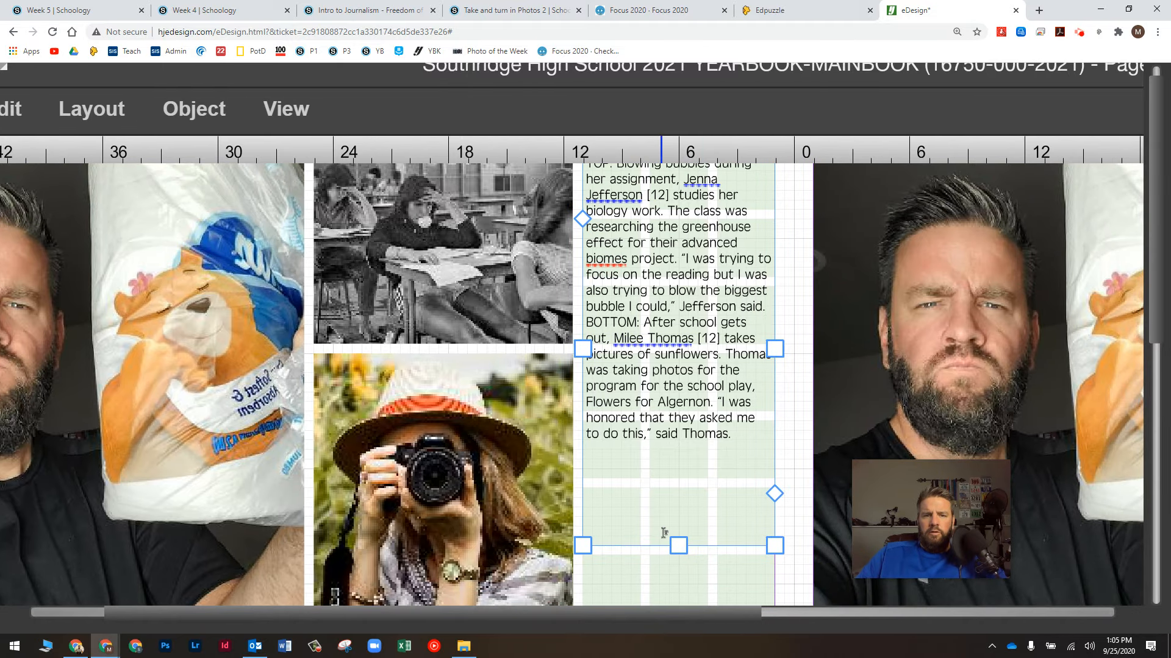
click(1154, 390)
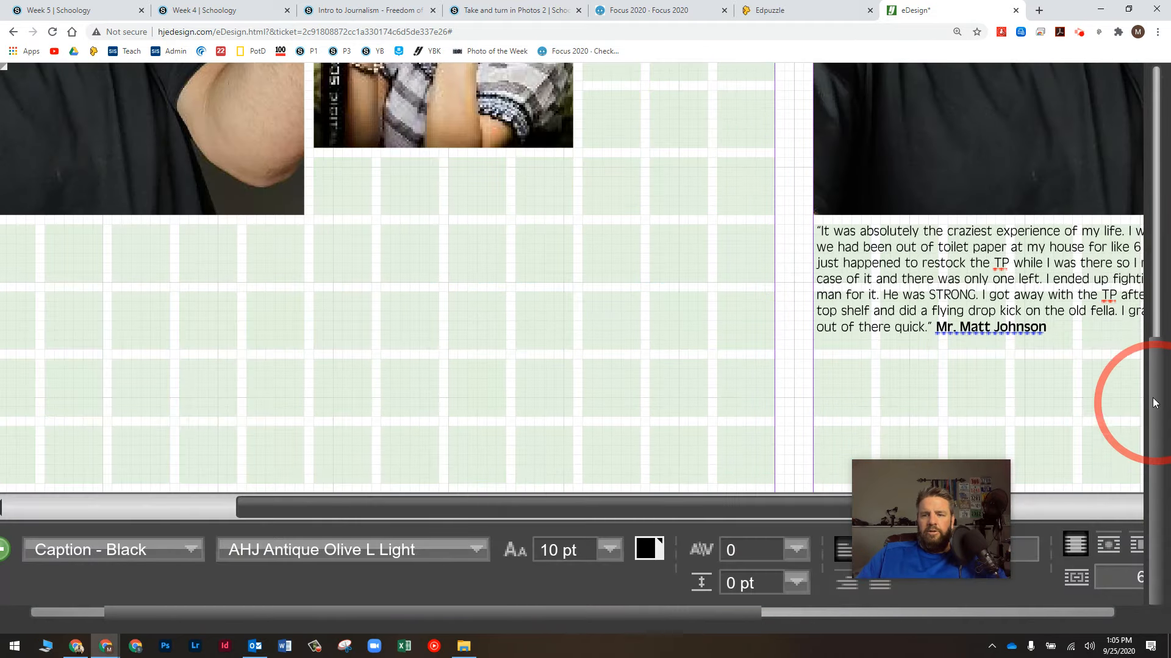
drag(1151, 375, 1166, 127)
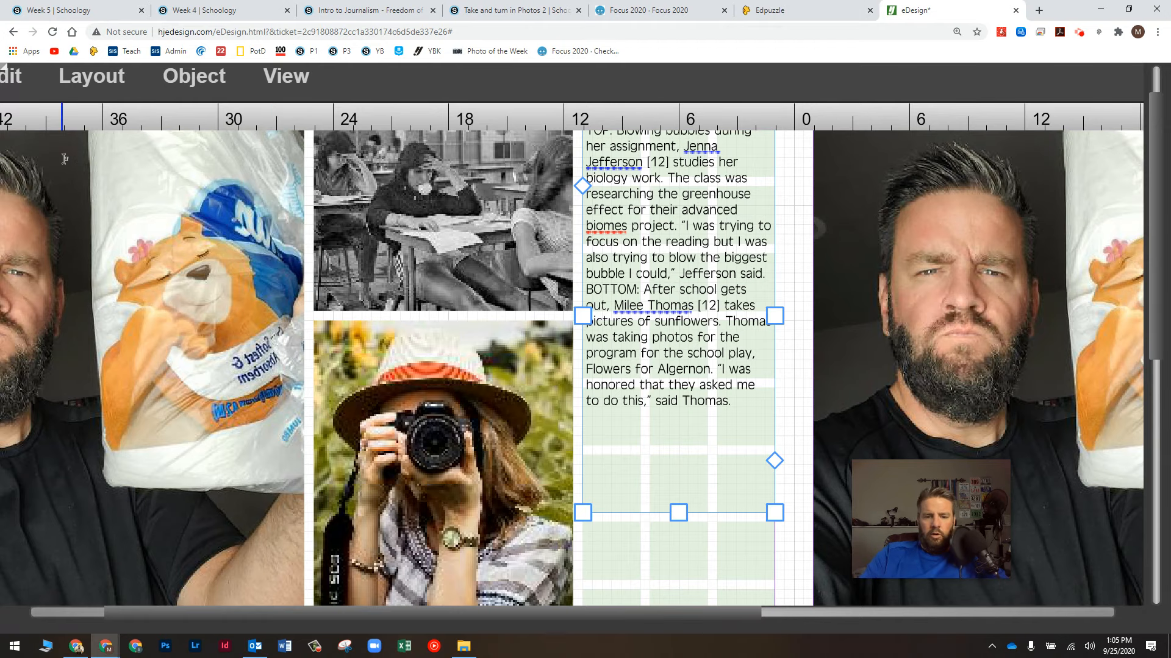
key(ctrl+minus)
key(ctrl+minus)
key(ctrl+minus)
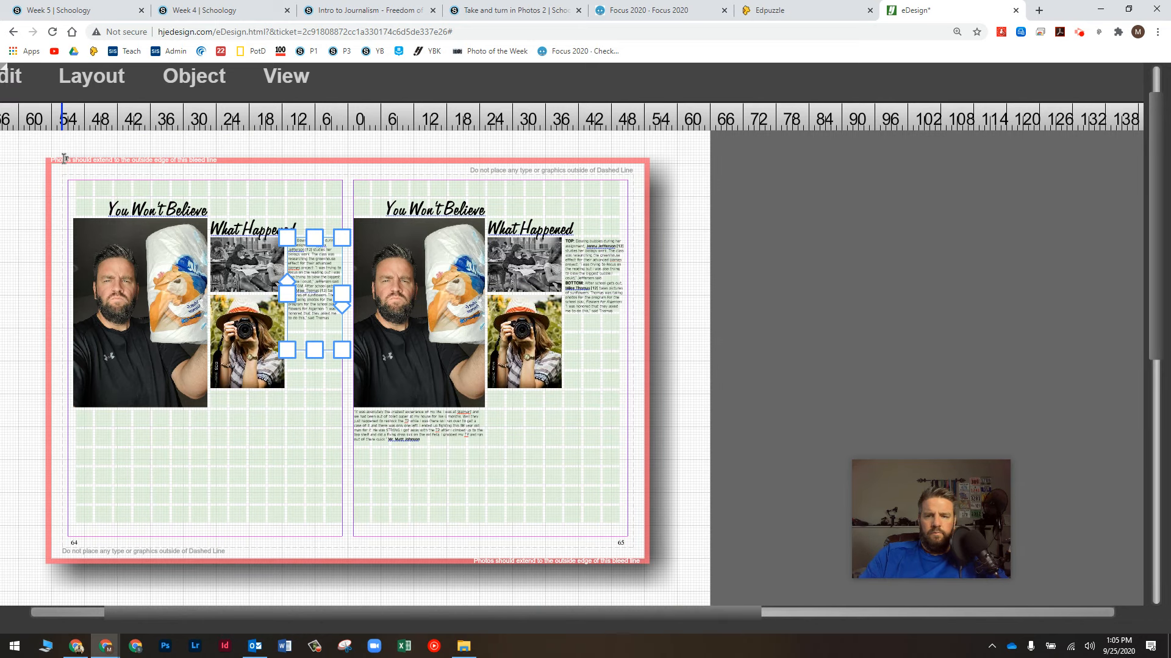
click(1080, 39)
click(1006, 165)
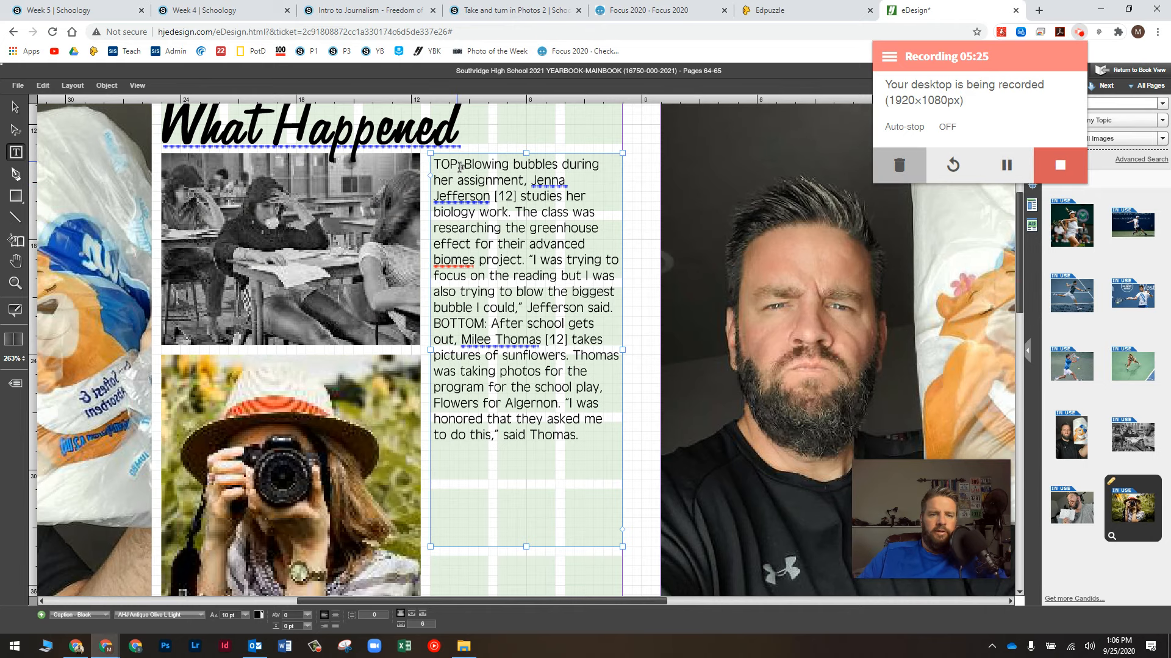
Step: Apply Caption Starter - Black to the TOP: and BOTTOM: labels in the caption
drag(462, 166, 422, 166)
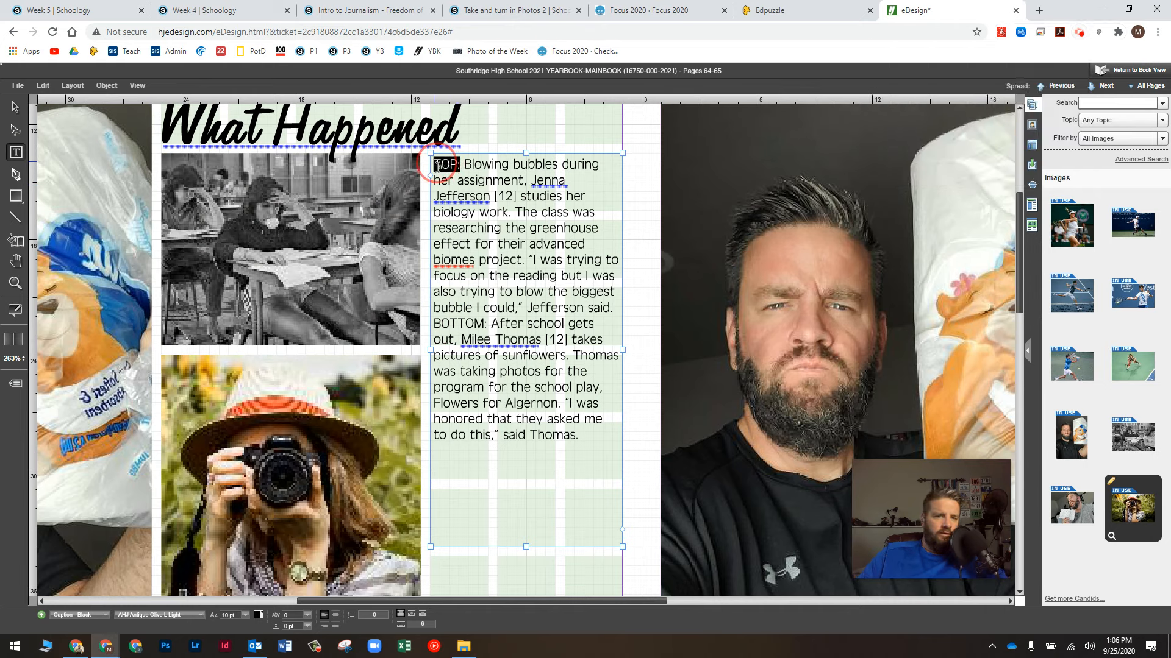
click(59, 616)
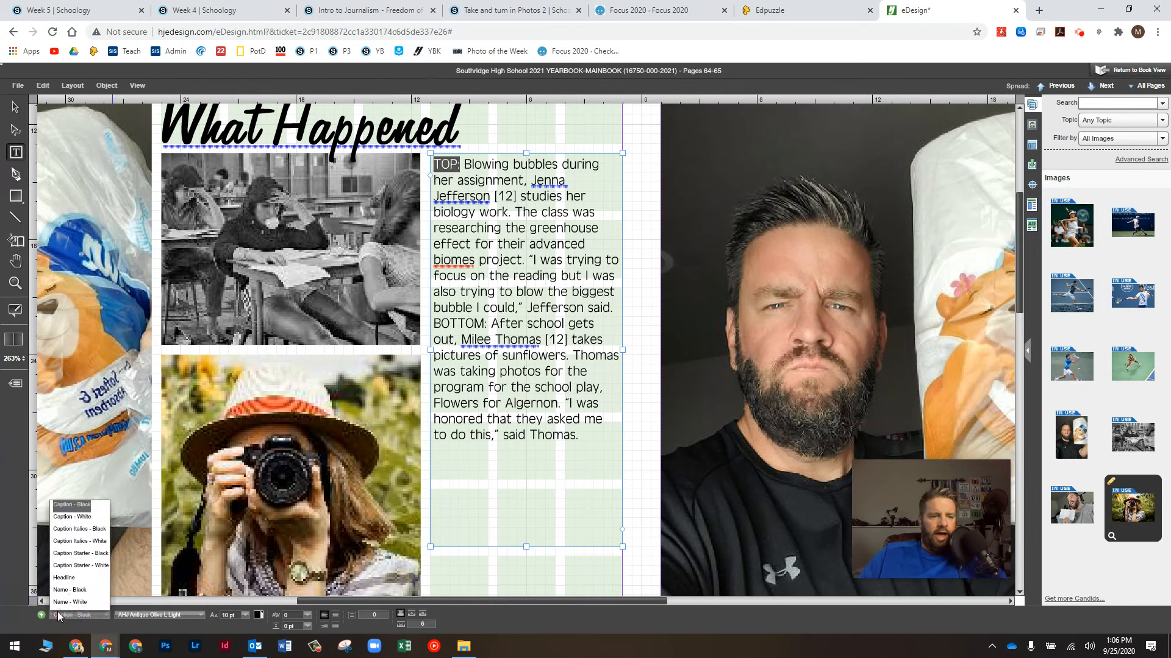
click(79, 553)
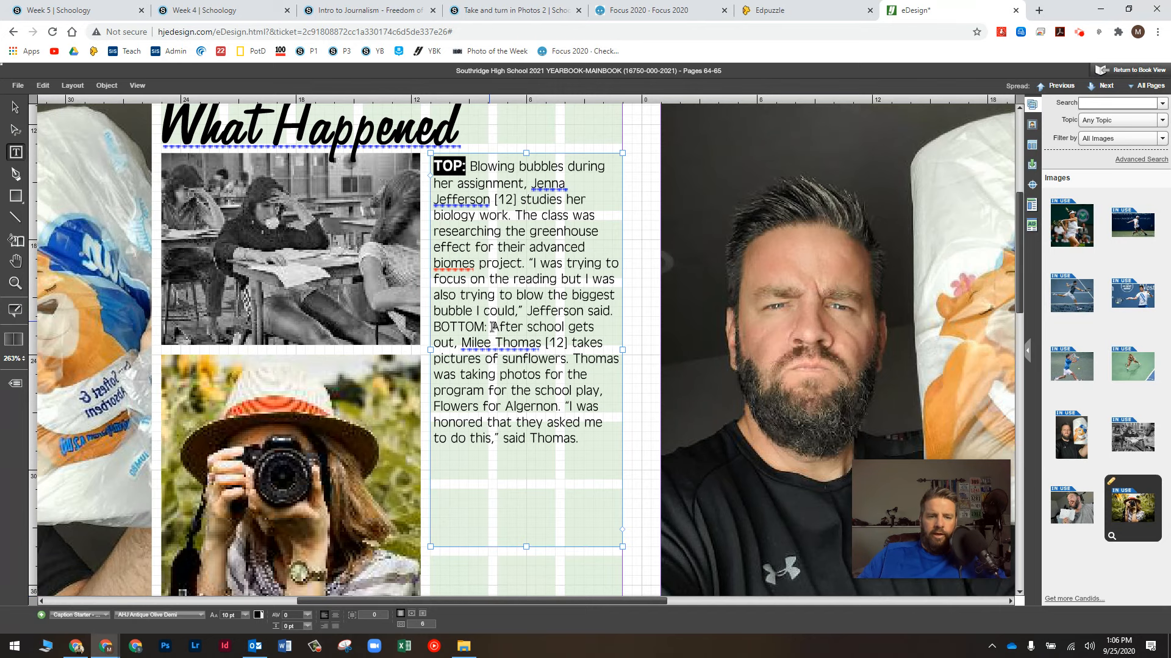
drag(487, 326, 421, 327)
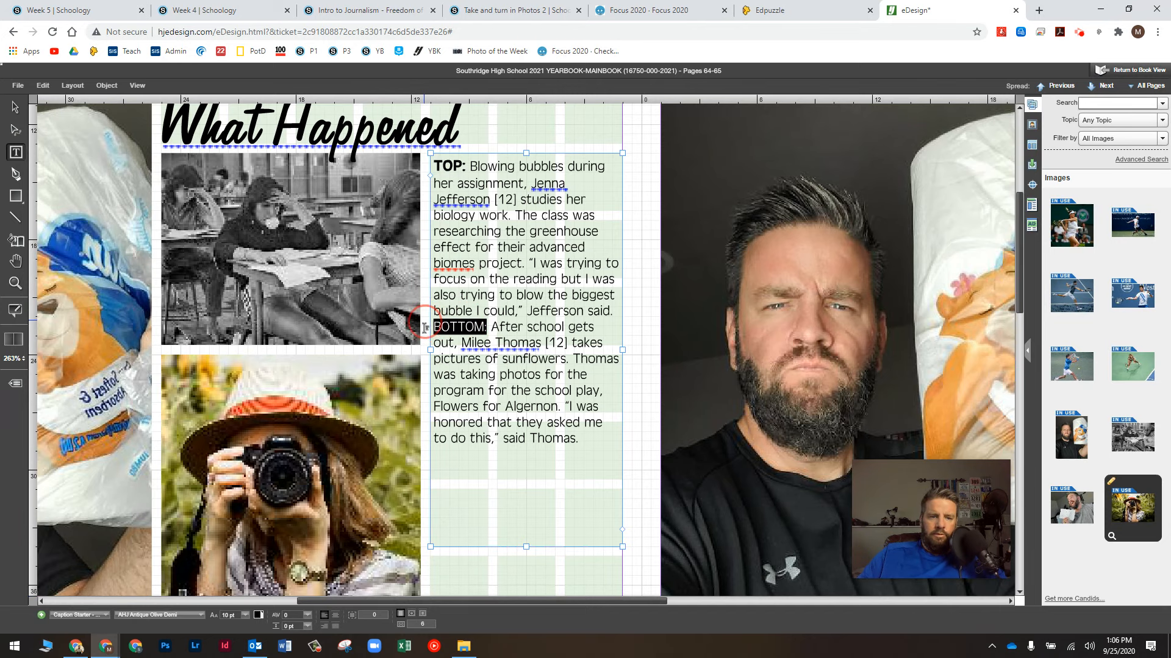
click(74, 616)
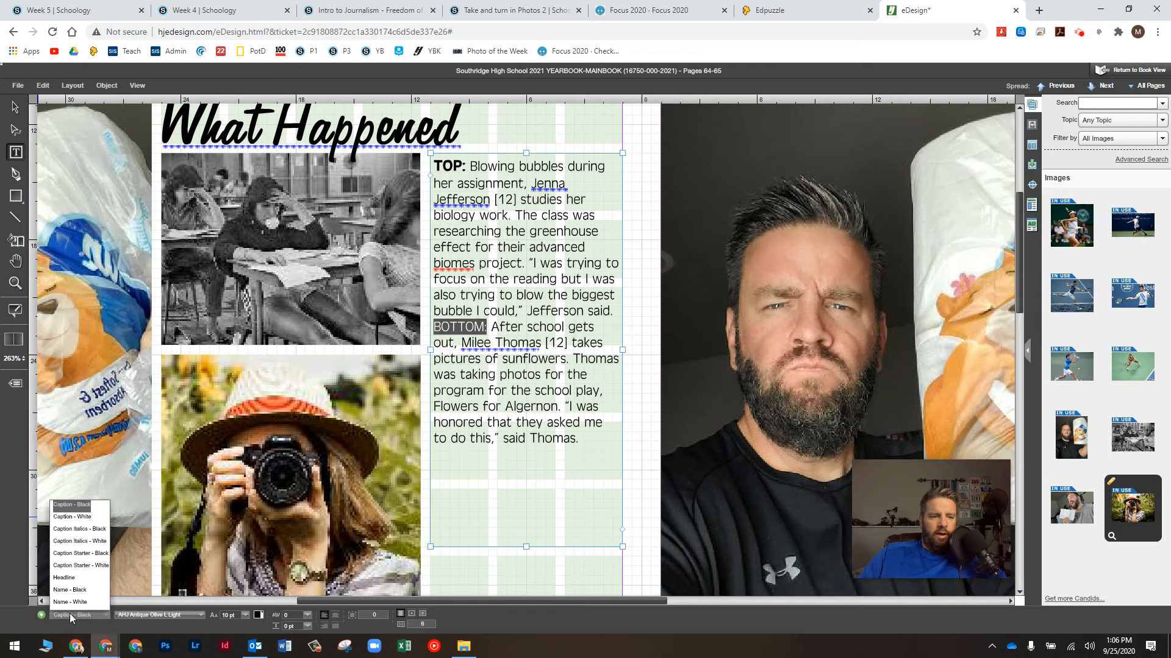
click(88, 552)
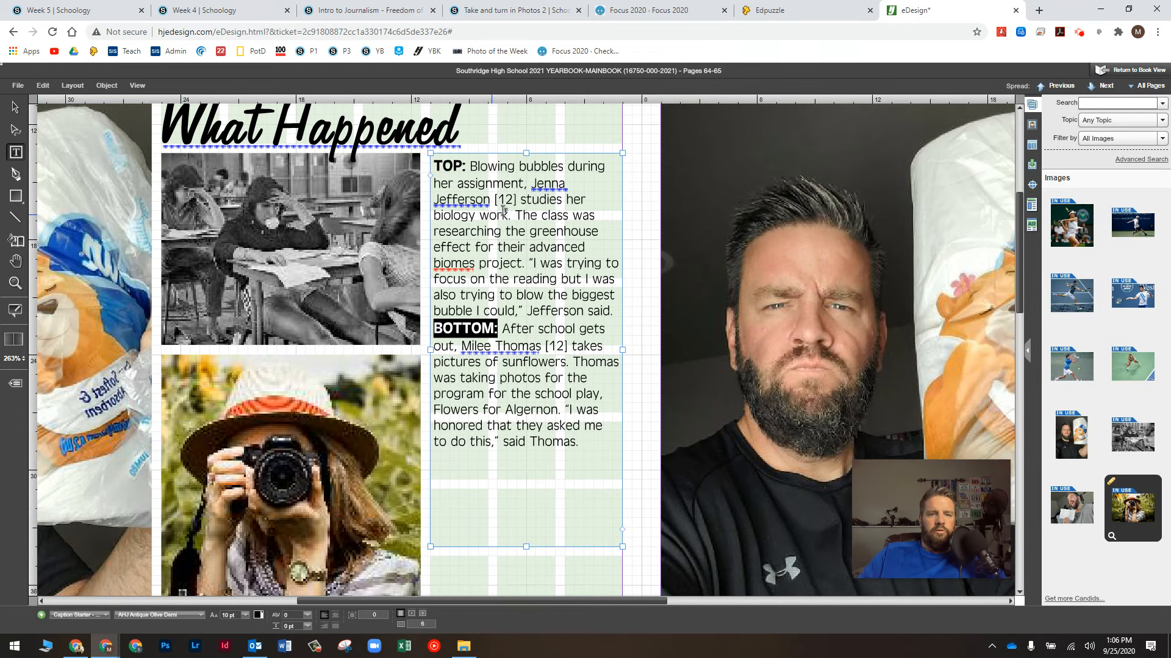
drag(530, 183, 517, 201)
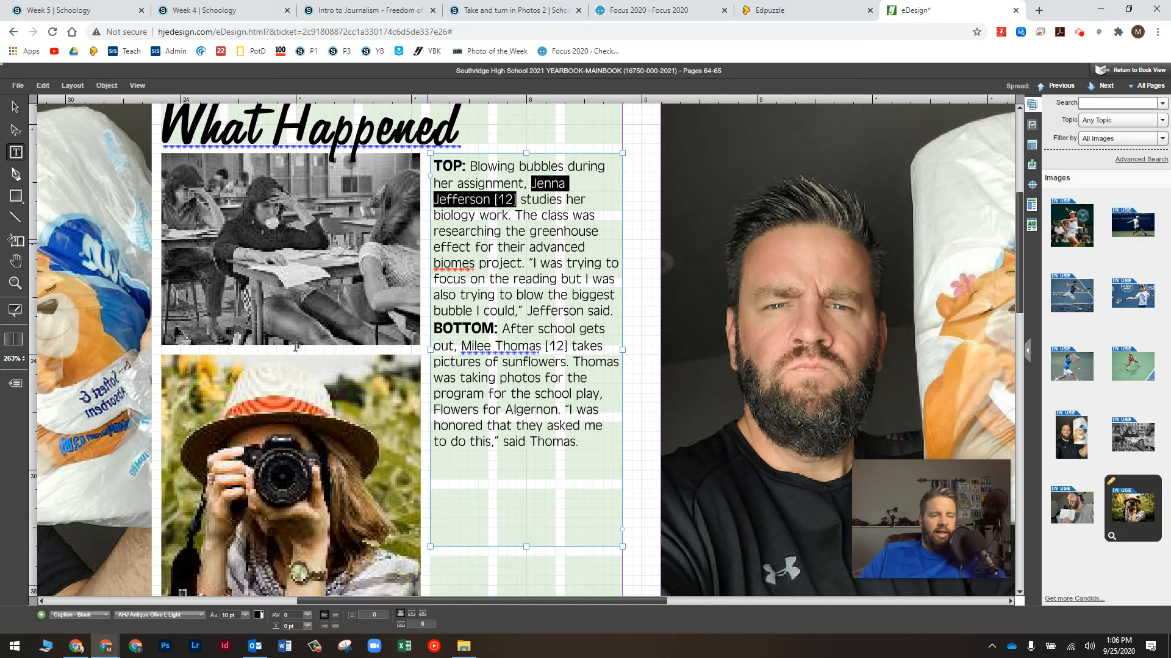
Step: Apply Name - Black to both student names and their [12] grade tags
click(72, 613)
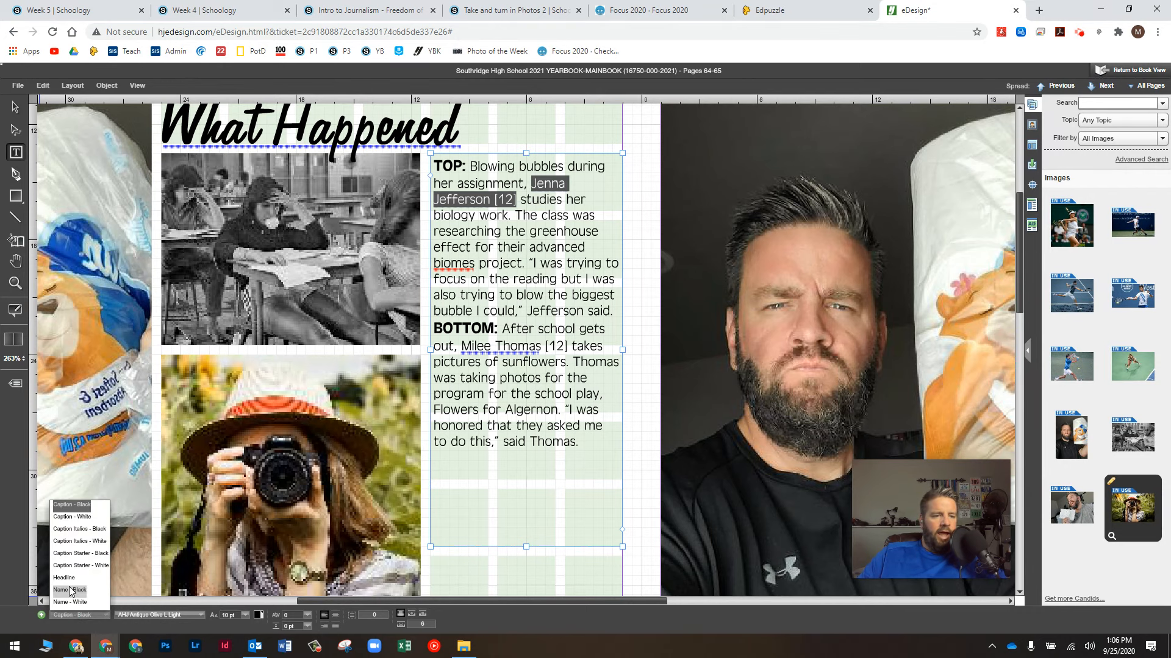
click(71, 590)
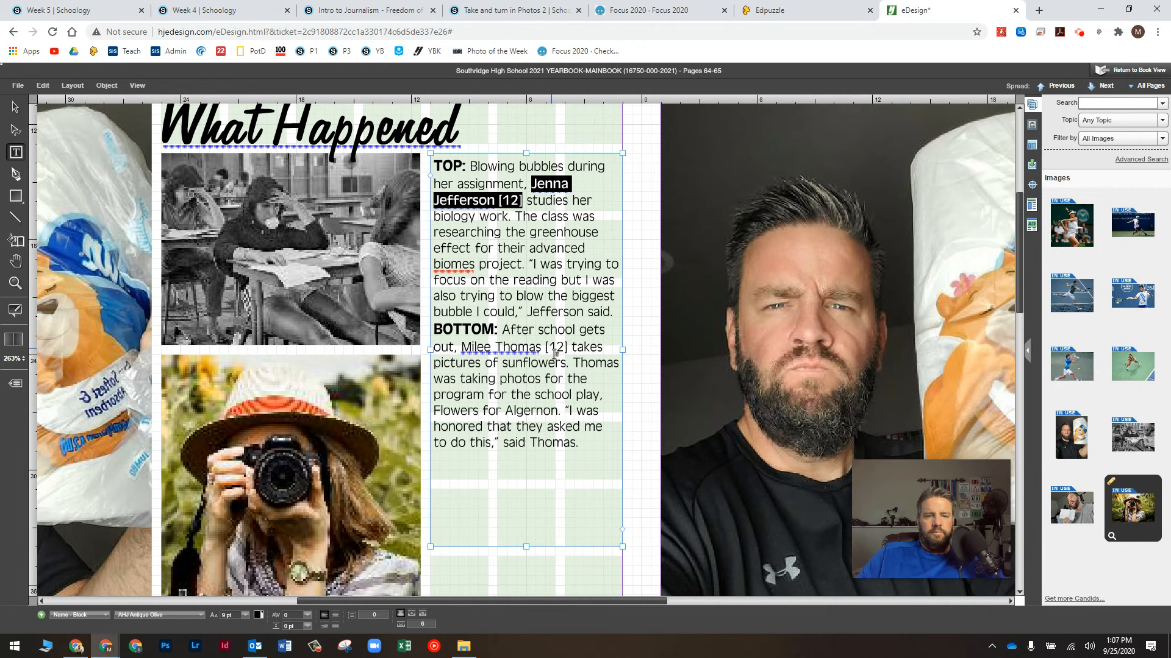
mouse_move(464, 347)
mouse_down()
mouse_move(566, 348)
mouse_move(461, 350)
mouse_up()
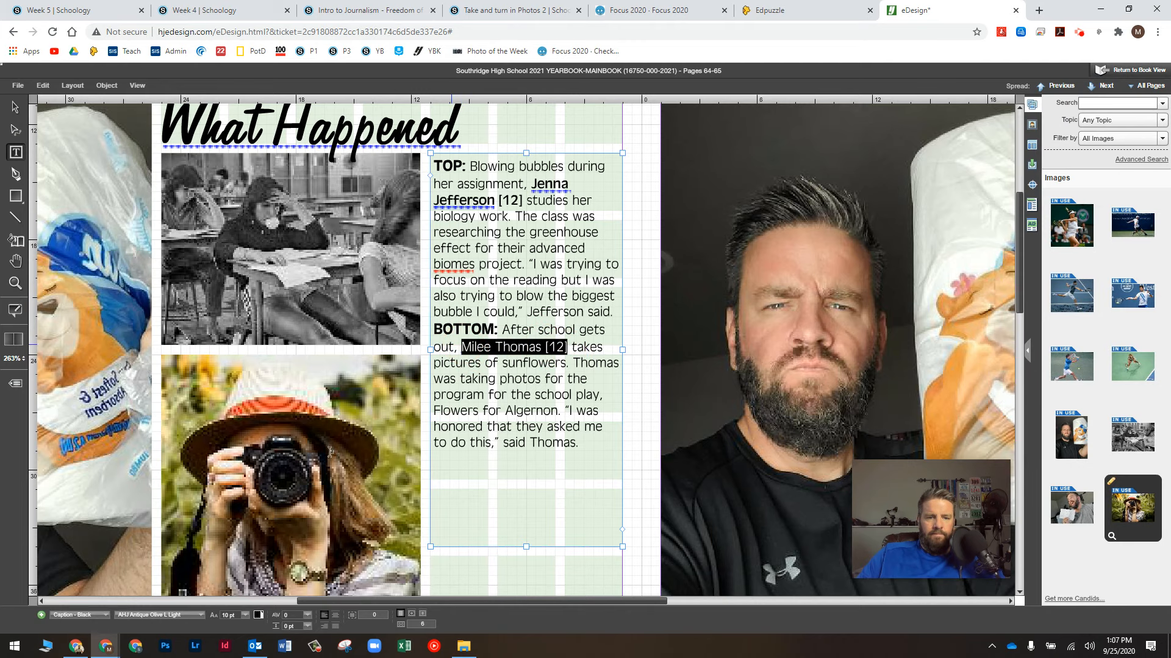
click(66, 617)
click(68, 594)
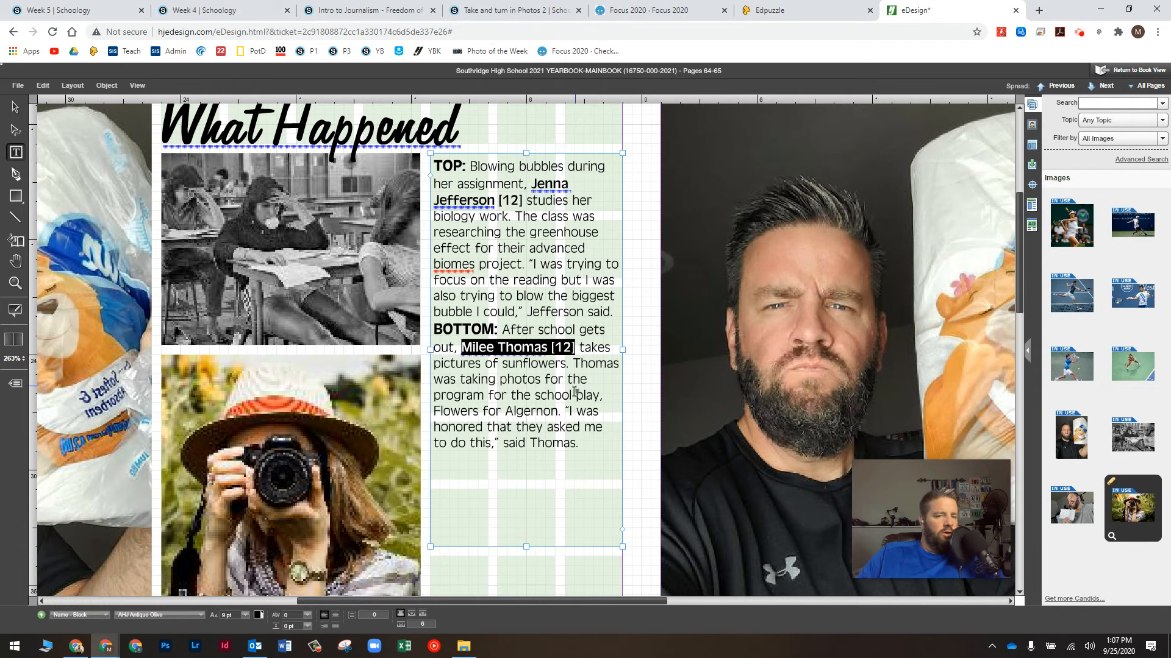
drag(558, 413, 434, 414)
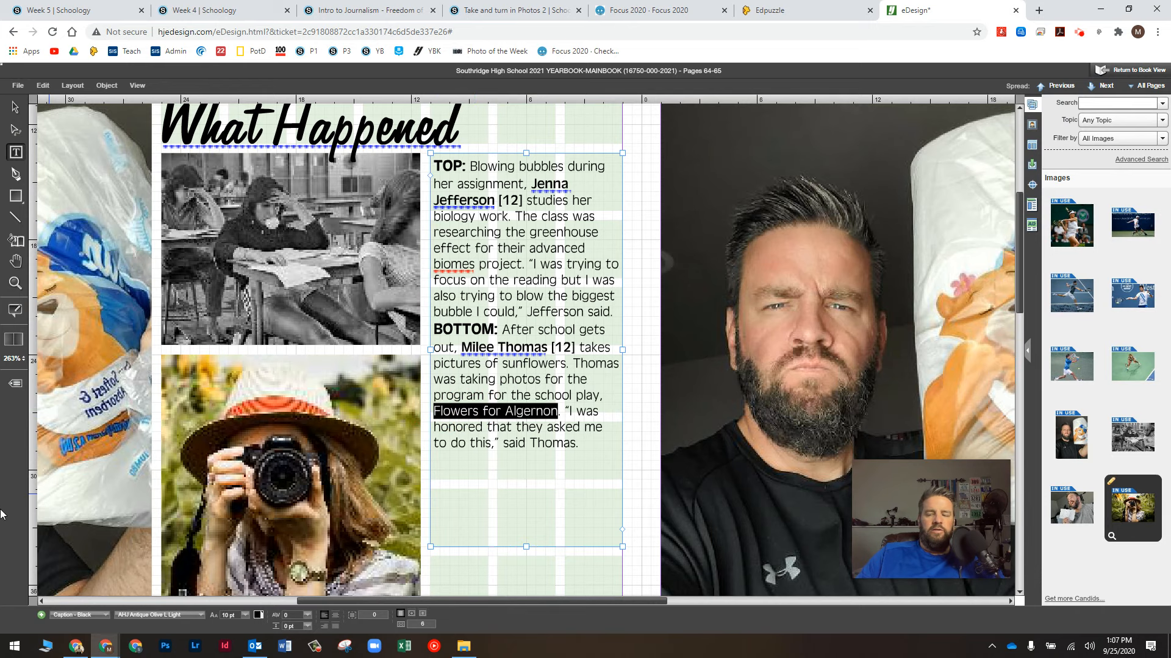
Step: Set 'Flowers for Algernon' in Caption Italics - Black
click(77, 616)
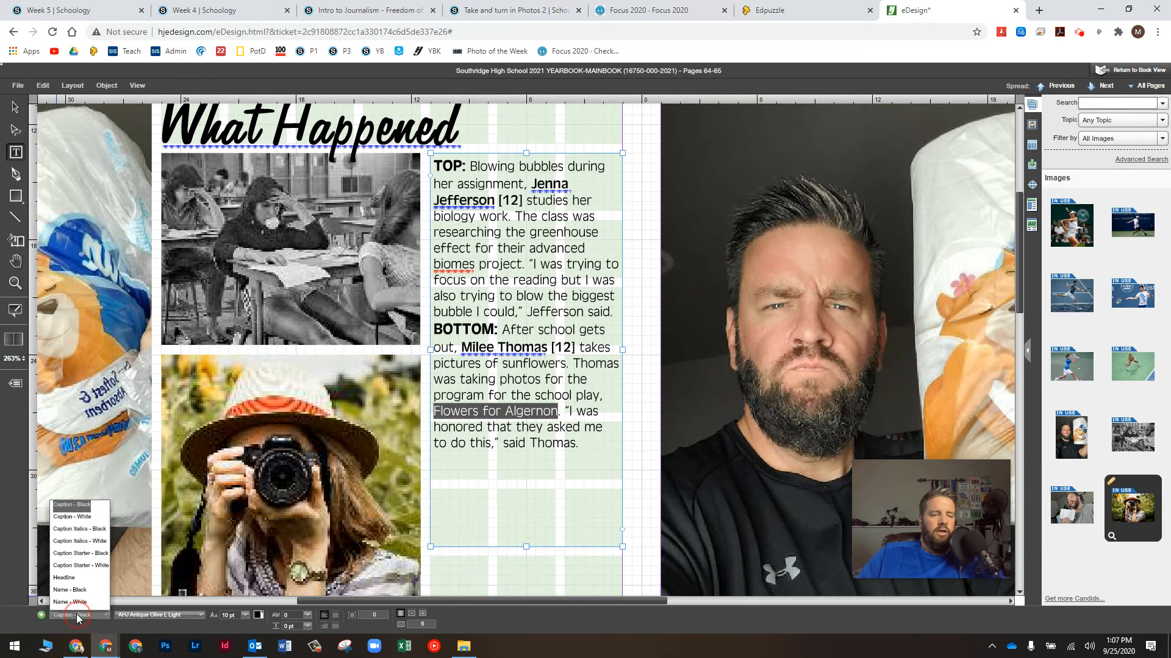
click(73, 533)
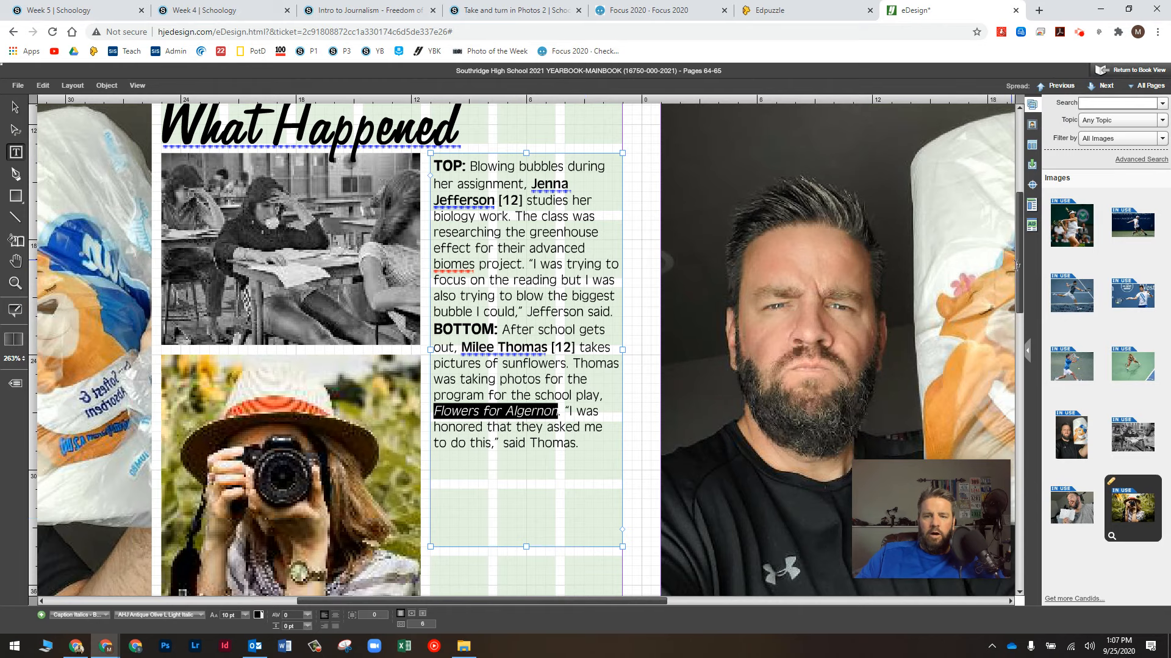
drag(1017, 267, 1023, 371)
drag(586, 601, 753, 600)
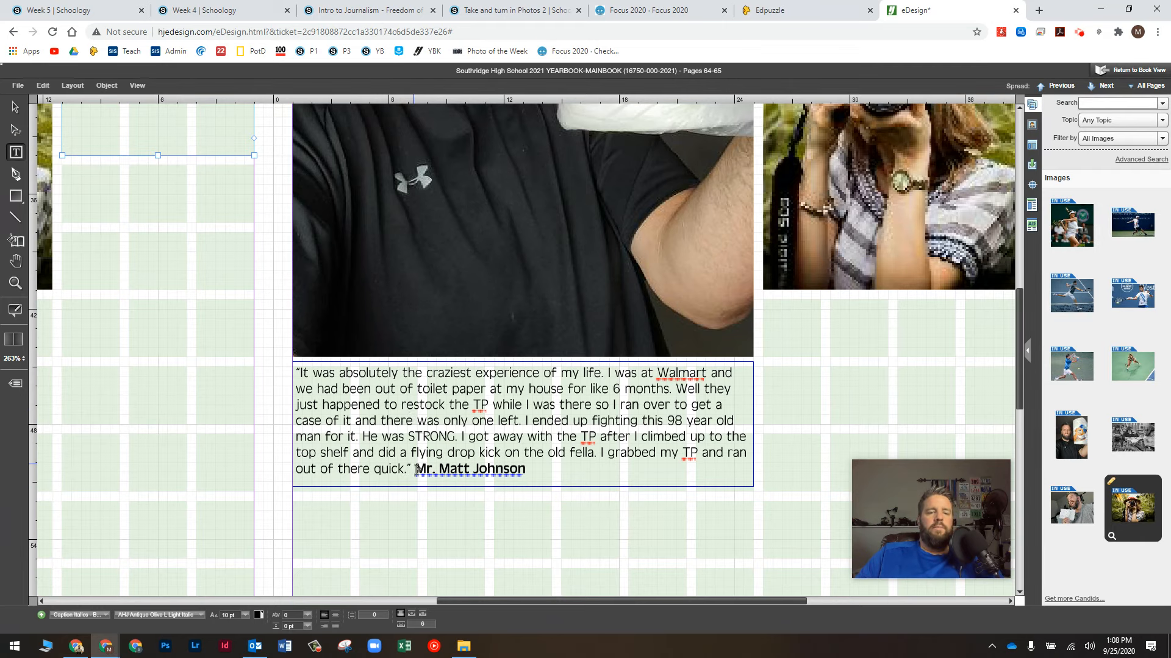
Step: Add a period after 'Mr' and set the speaker's name in the Name - Black style
click(434, 468)
text(.)
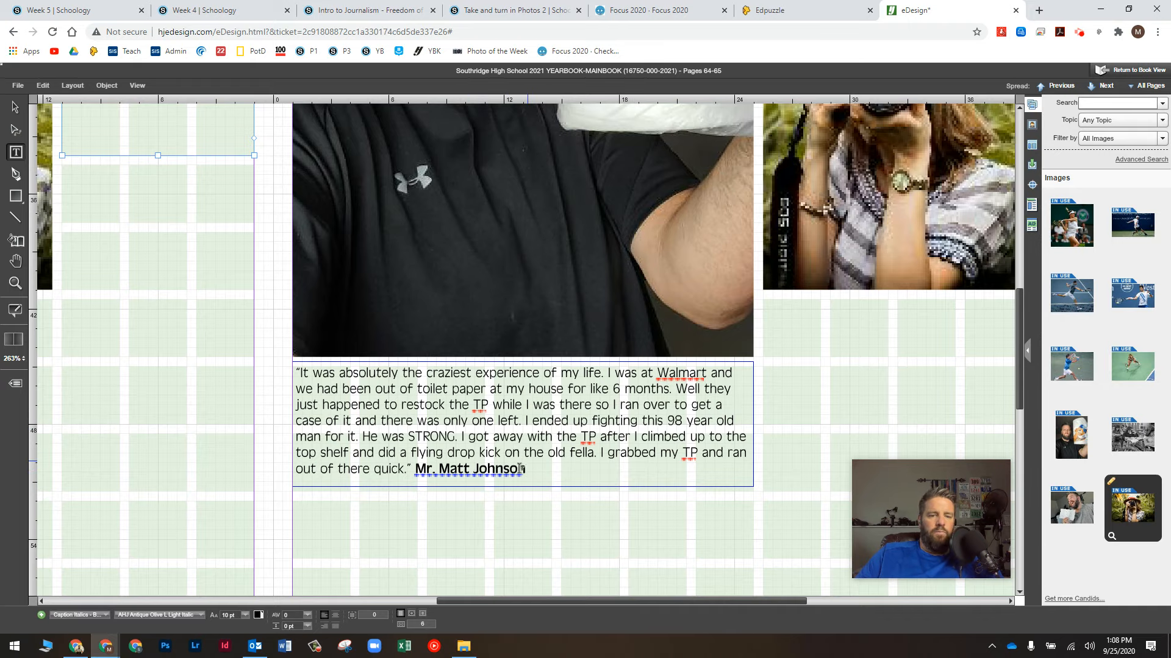
drag(525, 469, 414, 470)
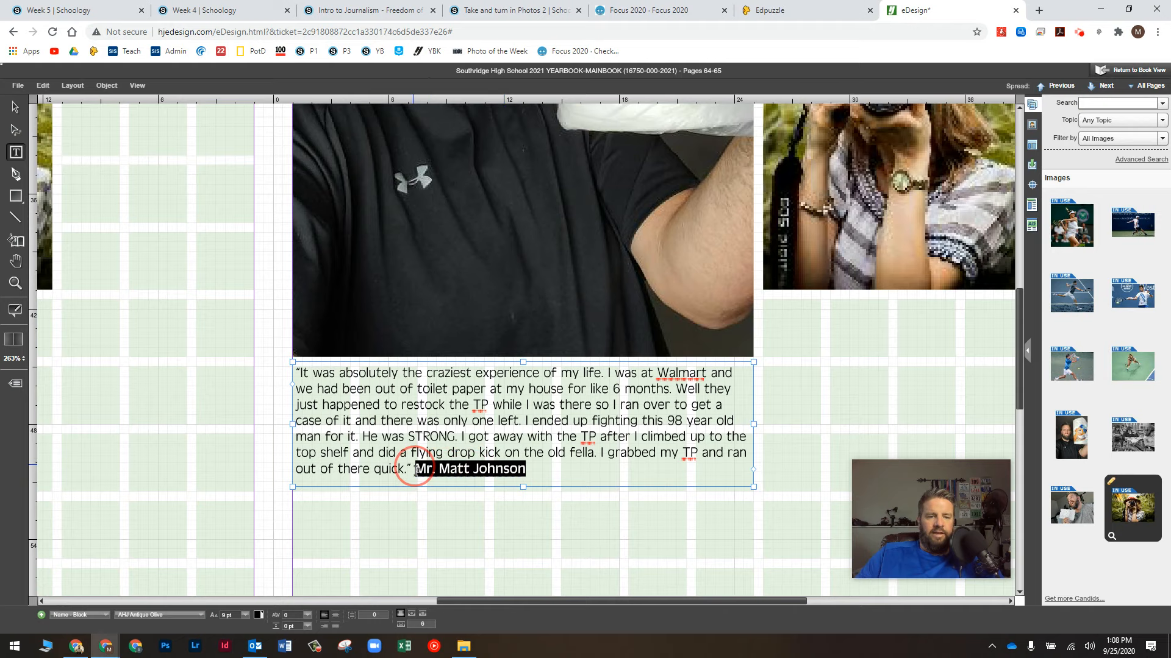
click(79, 615)
click(77, 596)
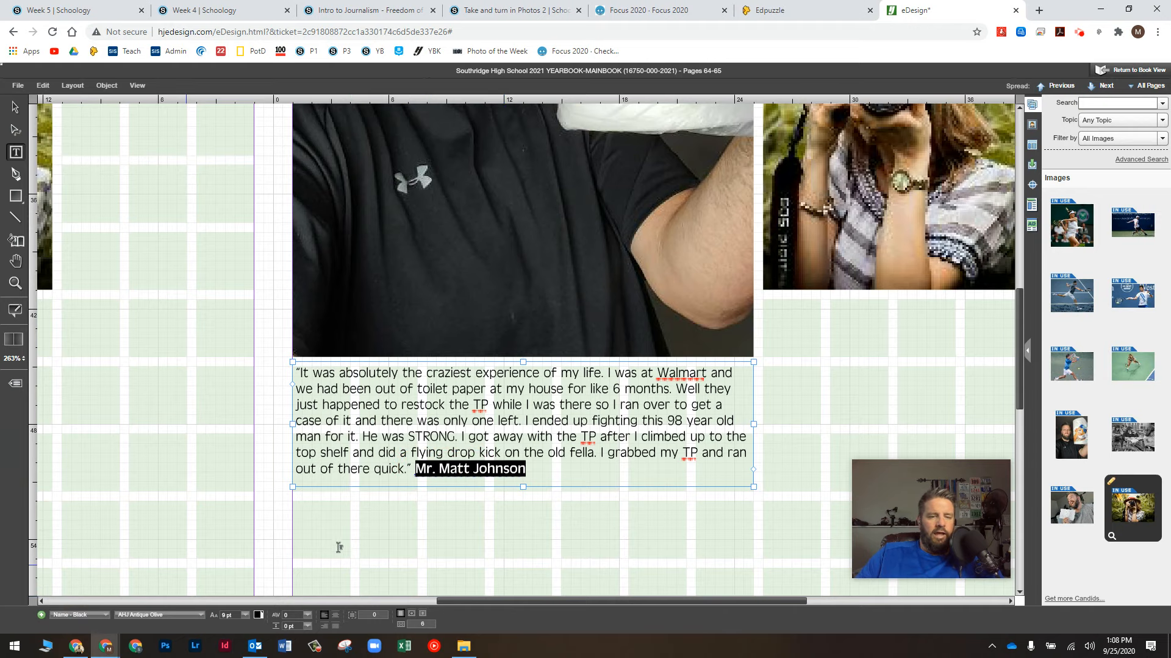
click(432, 542)
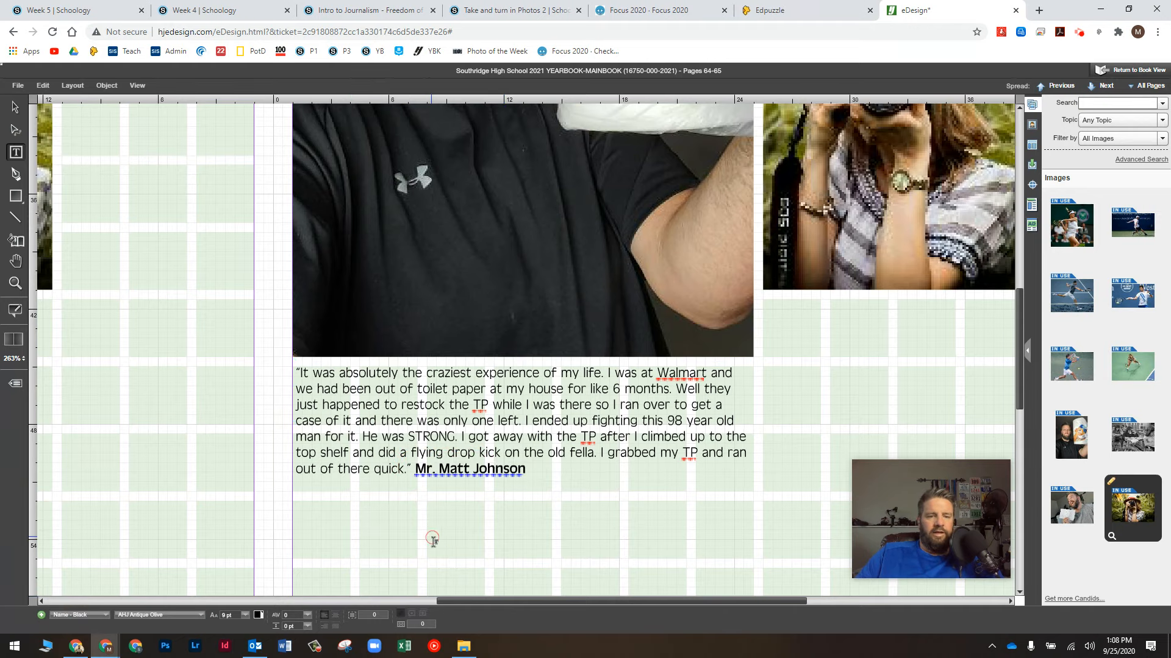
click(570, 475)
Step: Copy the full quote text from the existing quote caption
drag(529, 470, 287, 366)
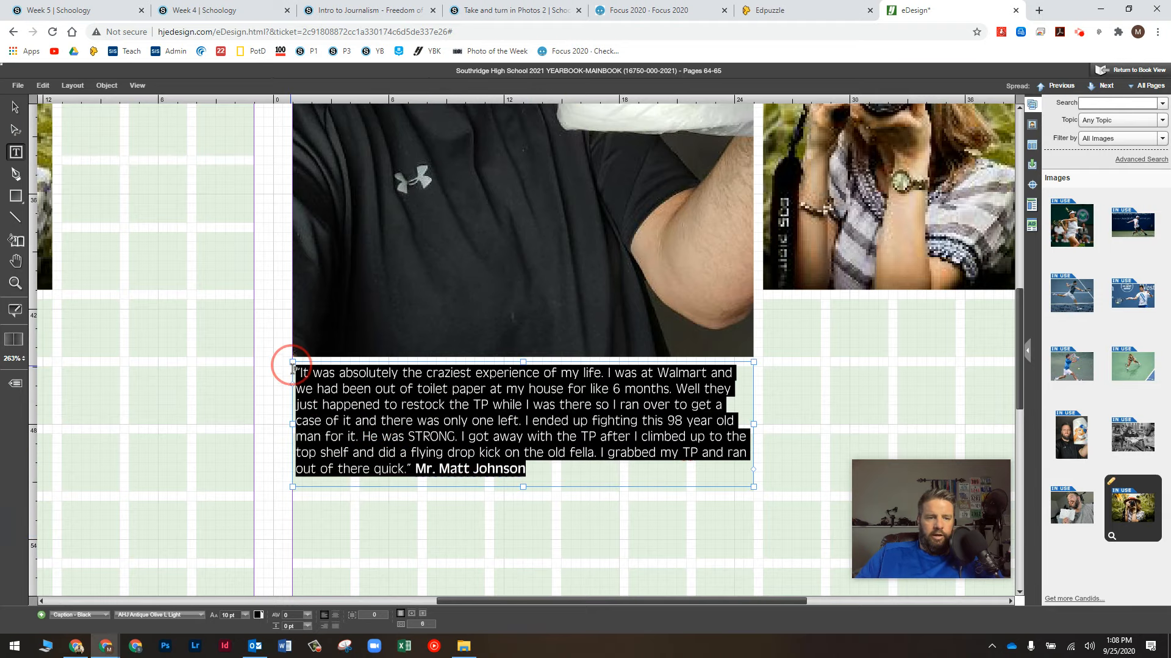
right_click(346, 375)
click(386, 420)
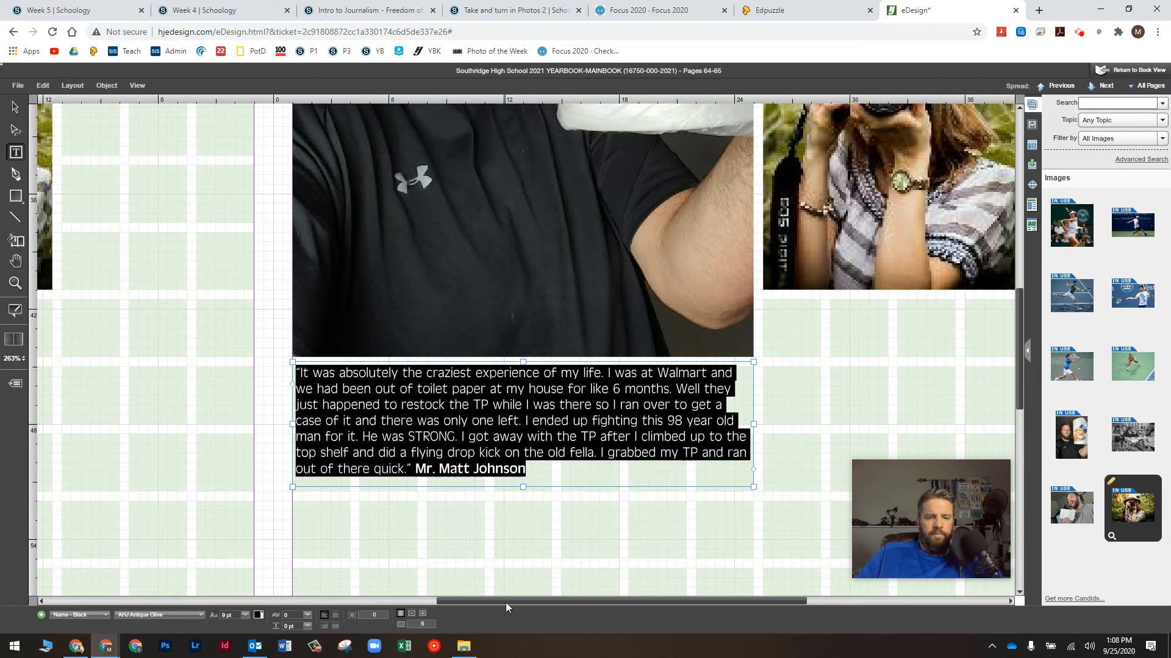
drag(504, 598, 177, 599)
Step: Draw a Caption - Black text frame under the photo and paste the quote over the placeholder
click(12, 156)
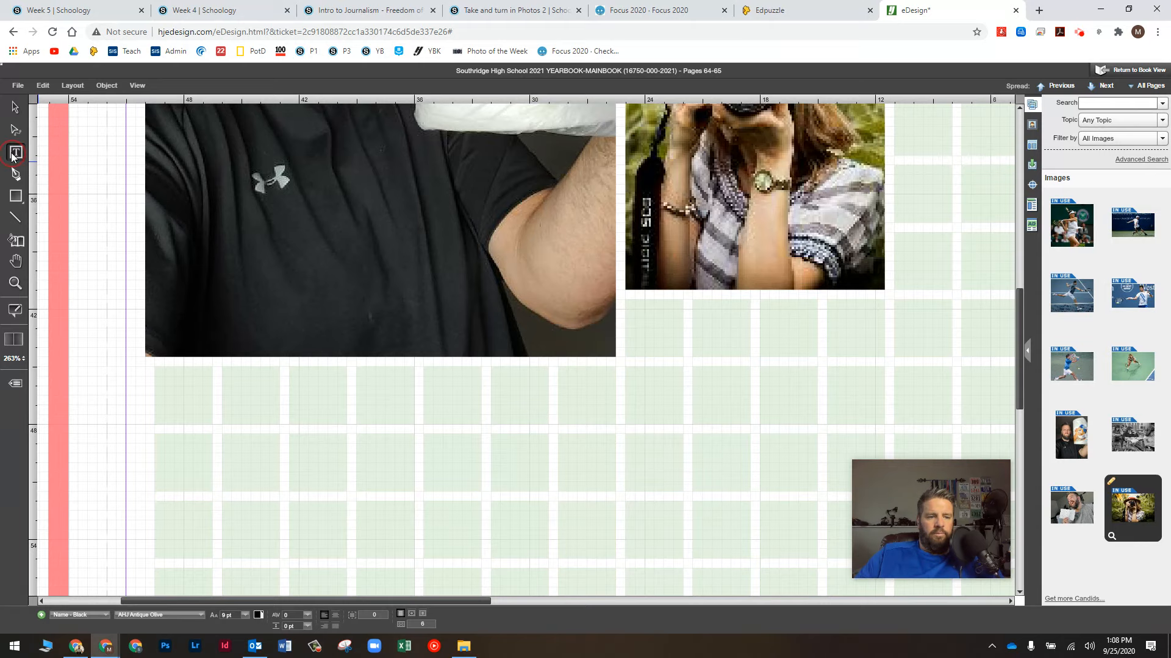
click(89, 615)
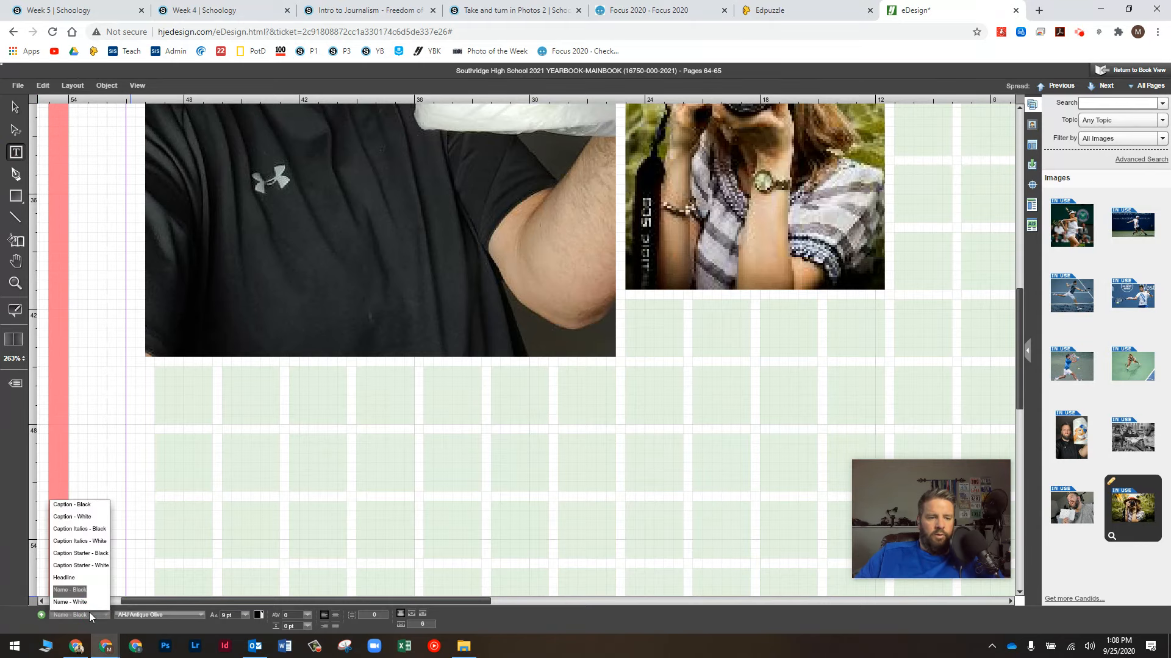
click(86, 506)
drag(154, 366, 223, 434)
drag(297, 470, 615, 559)
triple_click(299, 436)
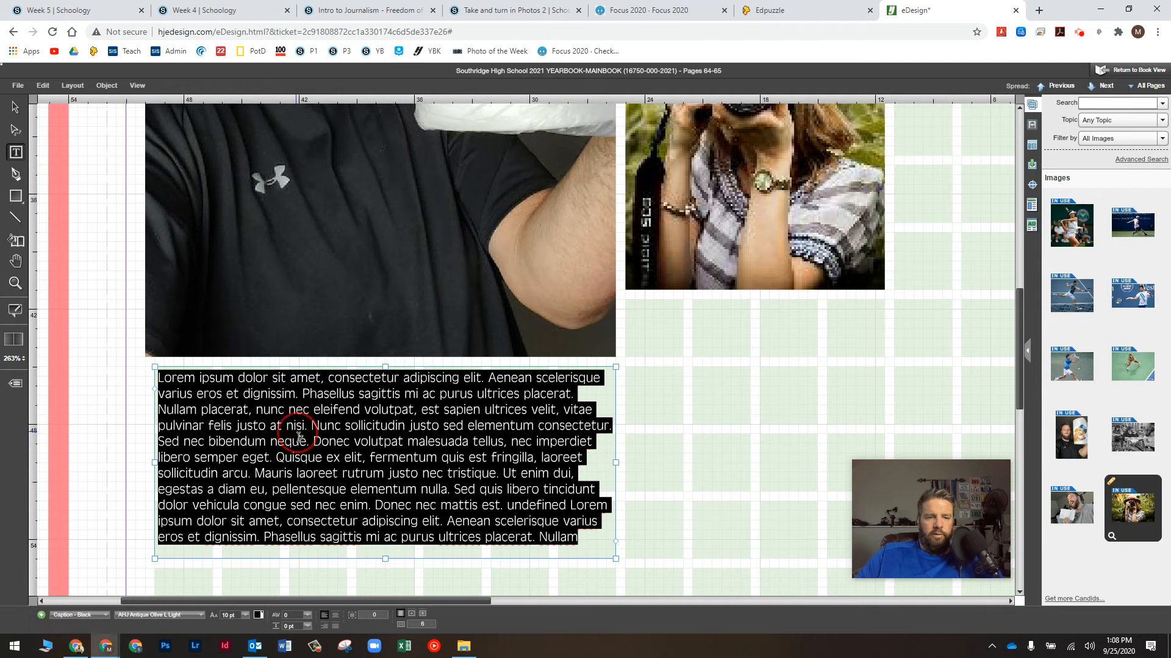
right_click(299, 437)
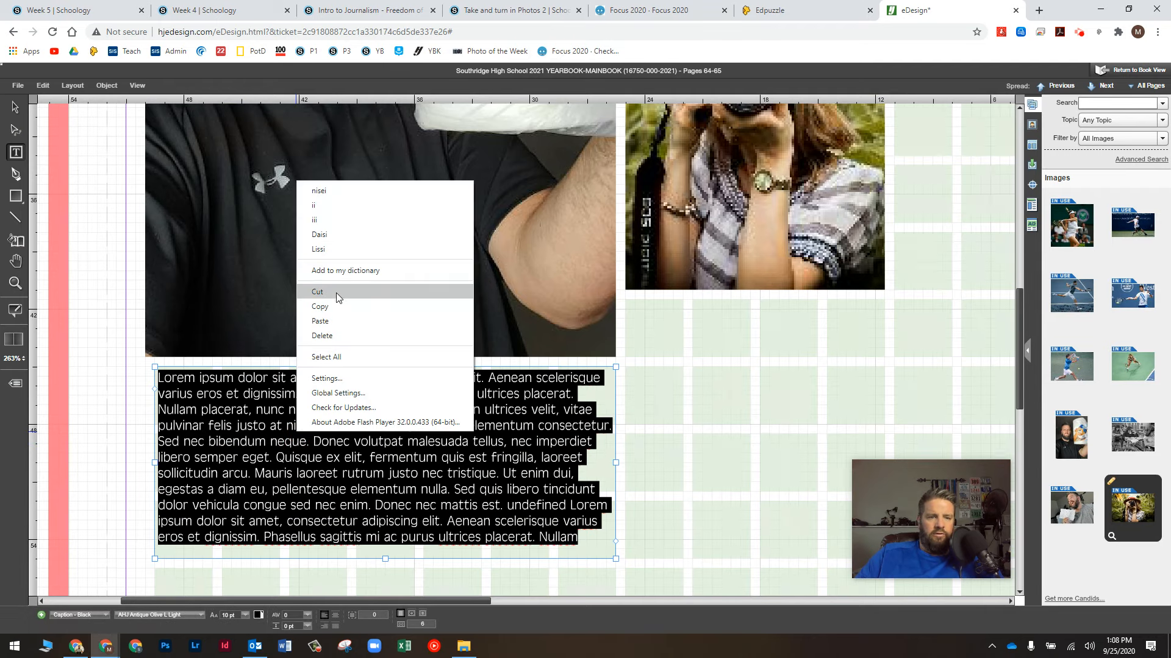
click(321, 321)
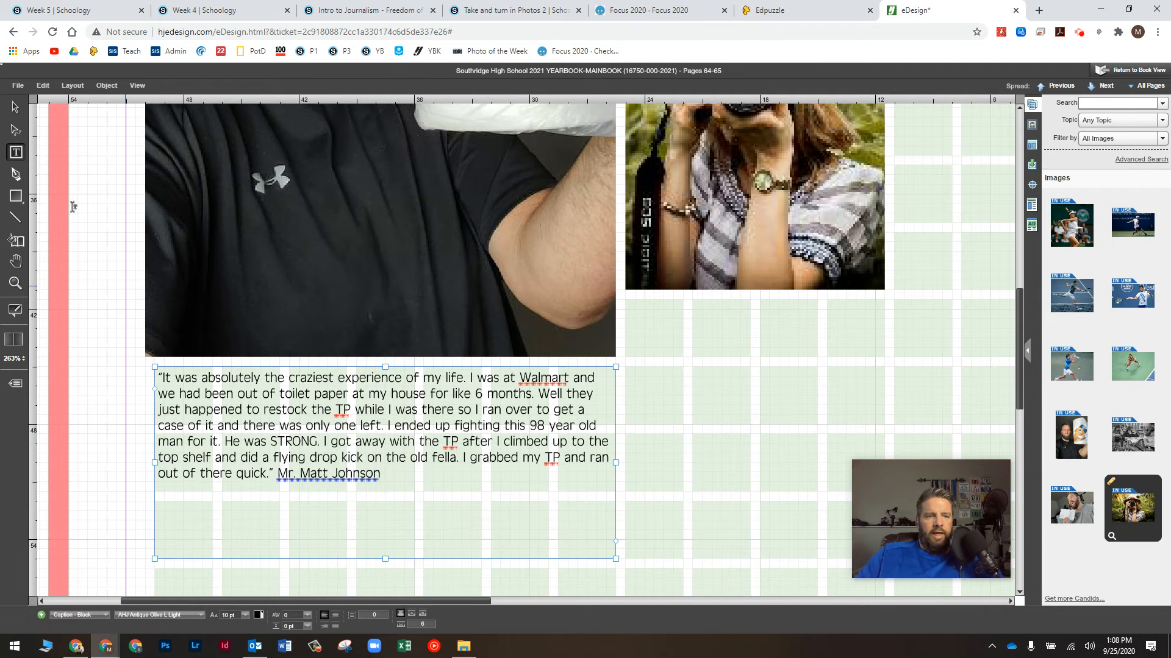
Step: Nudge the quote caption frame slightly up and to the left
click(16, 107)
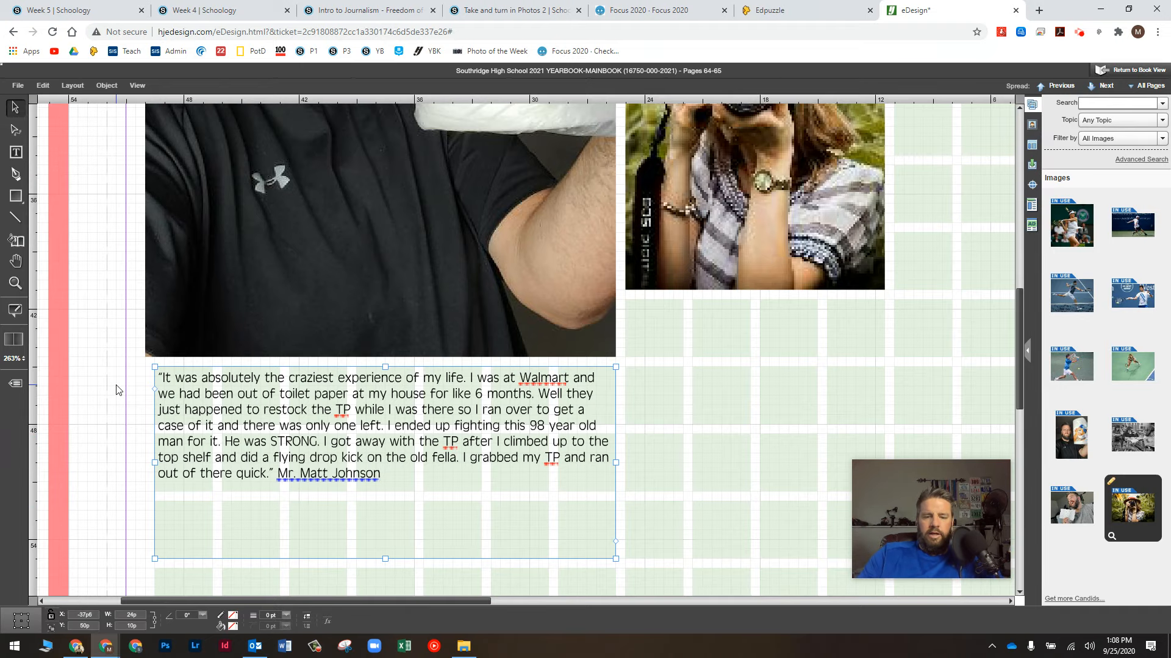
scroll(118, 390, up, 1)
scroll(118, 390, up, 3)
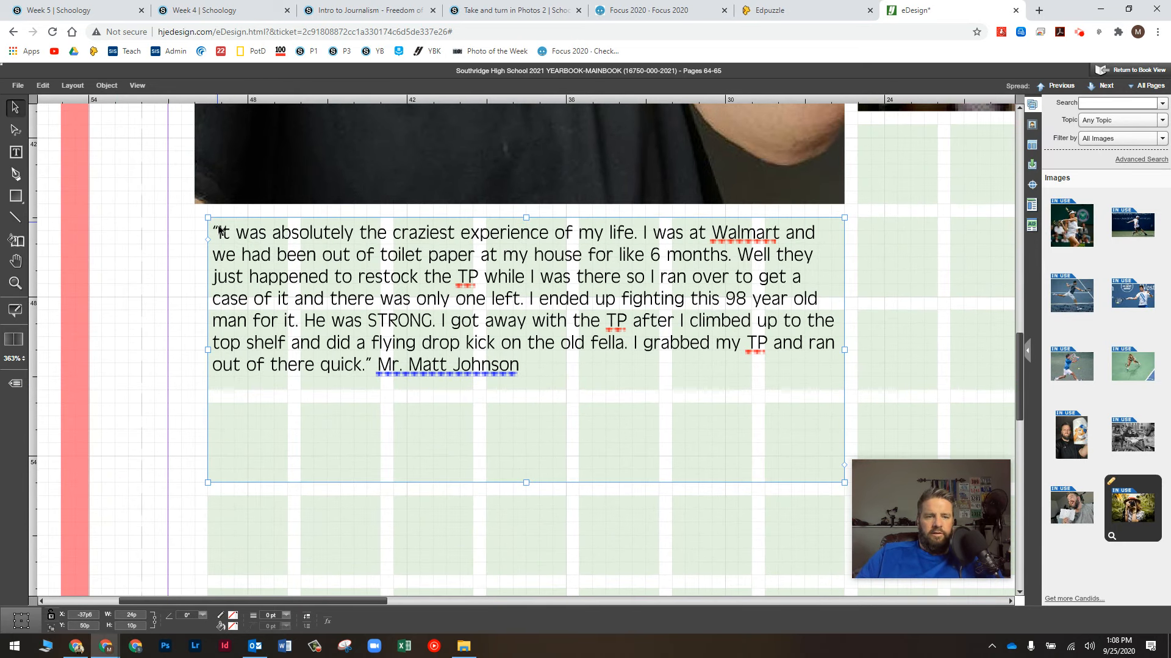
key(Up)
key(Up)
key(Up)
key(Left)
key(Left)
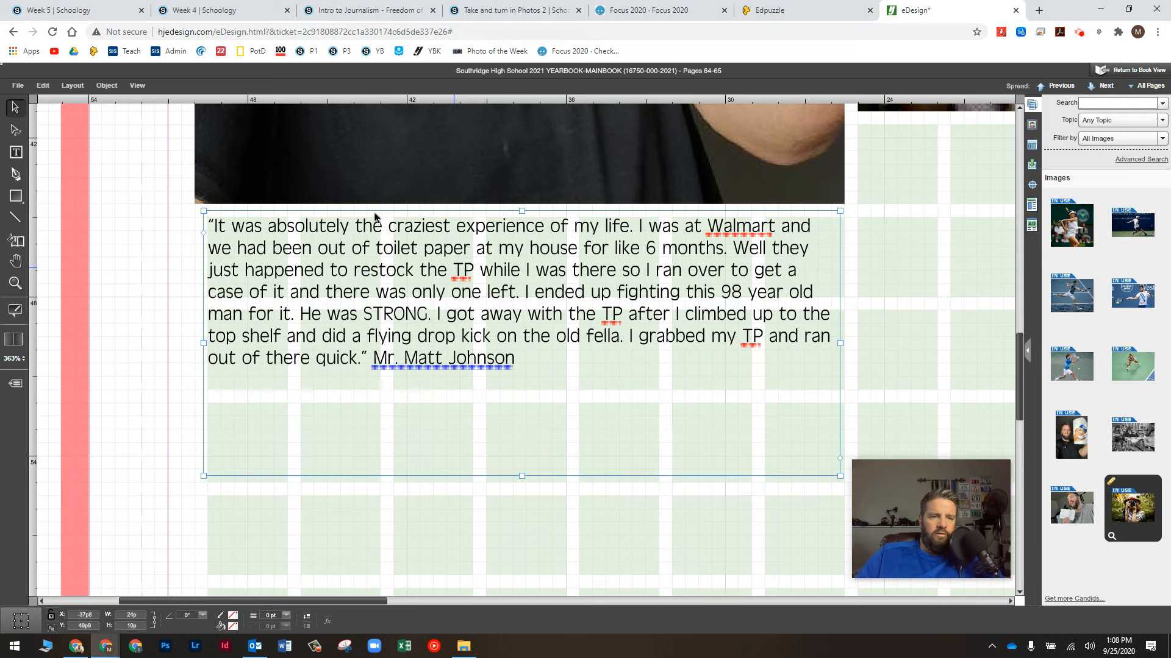
scroll(235, 251, up, 1)
Step: Enlarge the toilet-paper photo slightly inside its frame, to 58.71%
click(215, 196)
scroll(201, 232, up, 4)
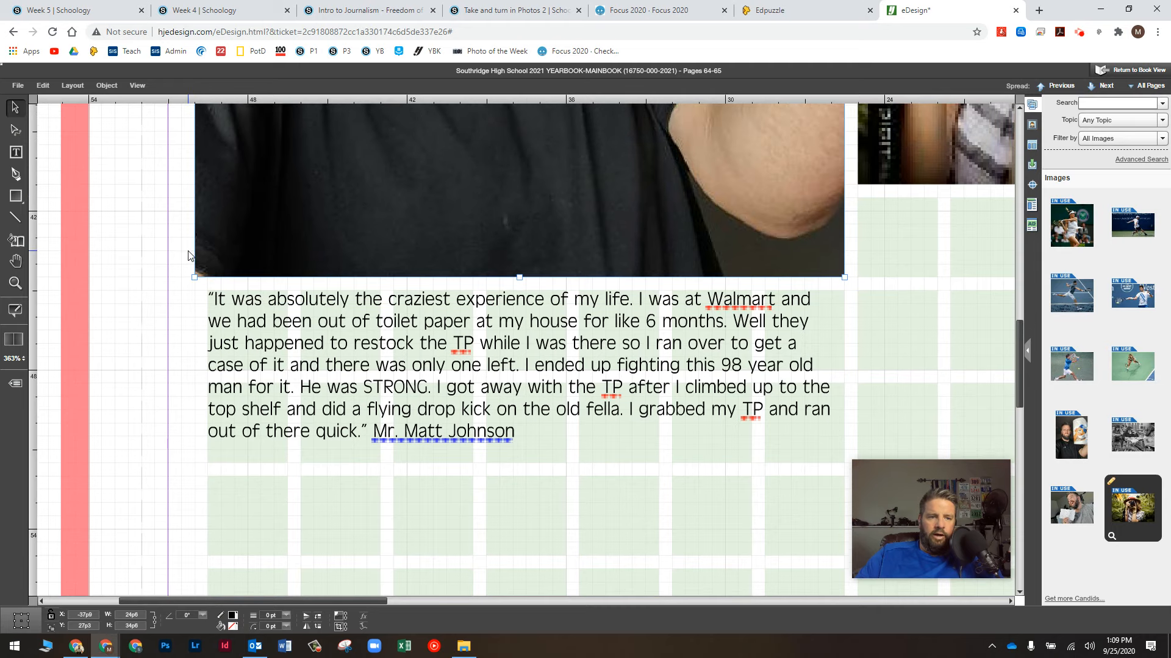
scroll(187, 256, up, 10)
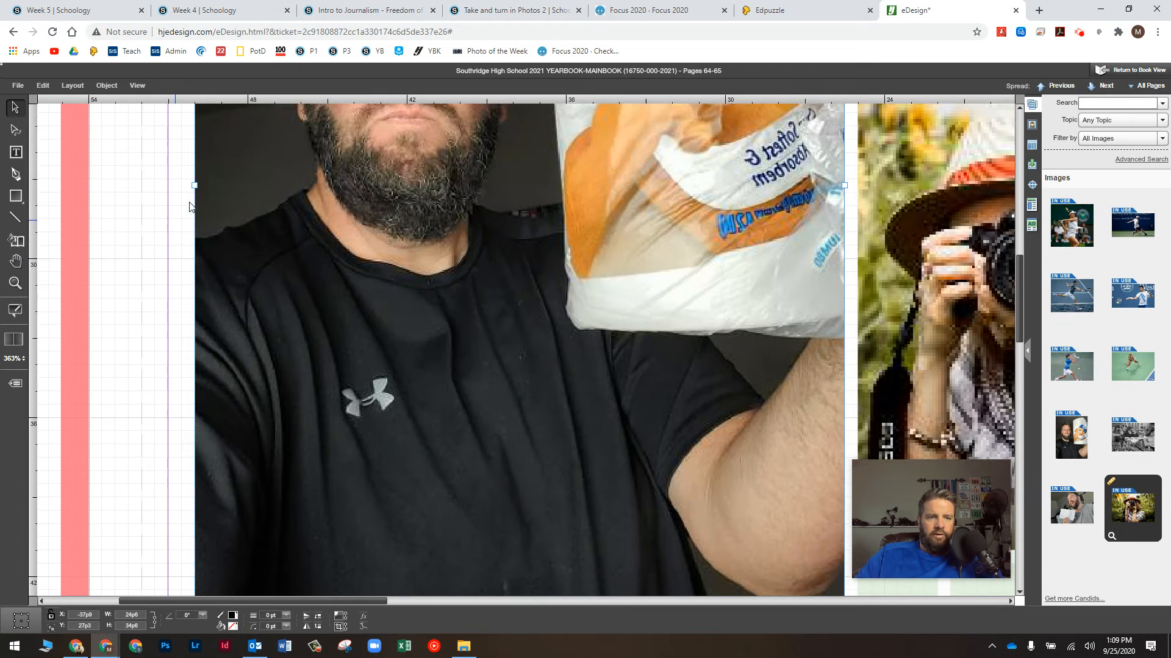
scroll(189, 201, up, 1)
drag(200, 196, 208, 194)
scroll(179, 299, down, 4)
scroll(179, 299, down, 1)
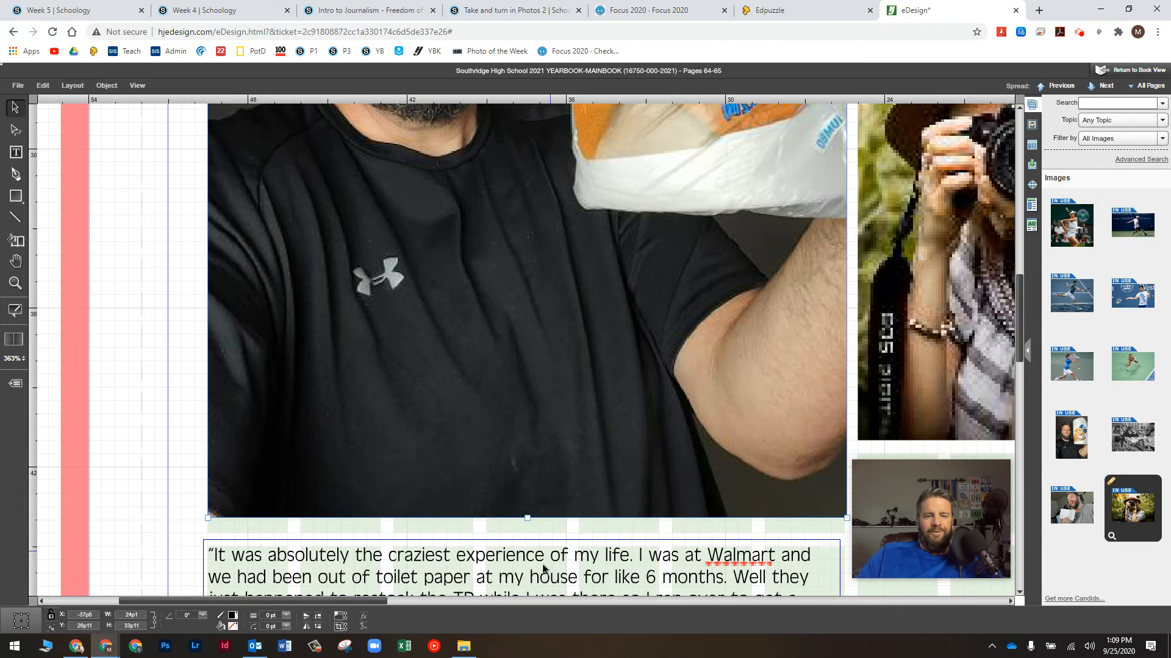
drag(368, 602, 399, 609)
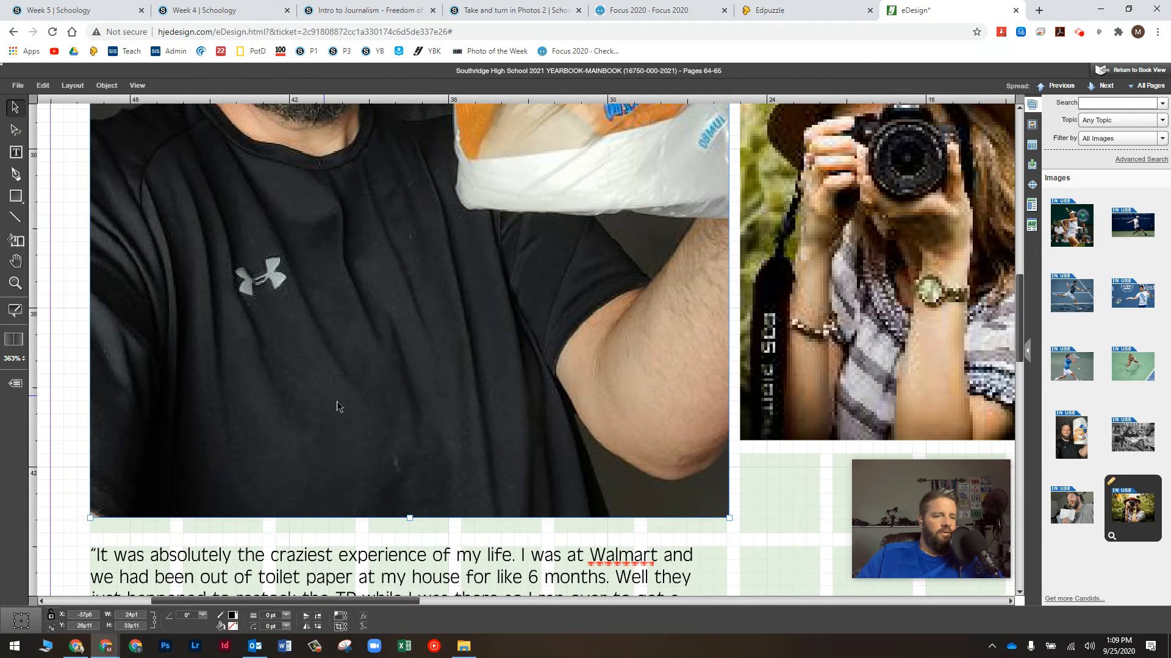
click(341, 626)
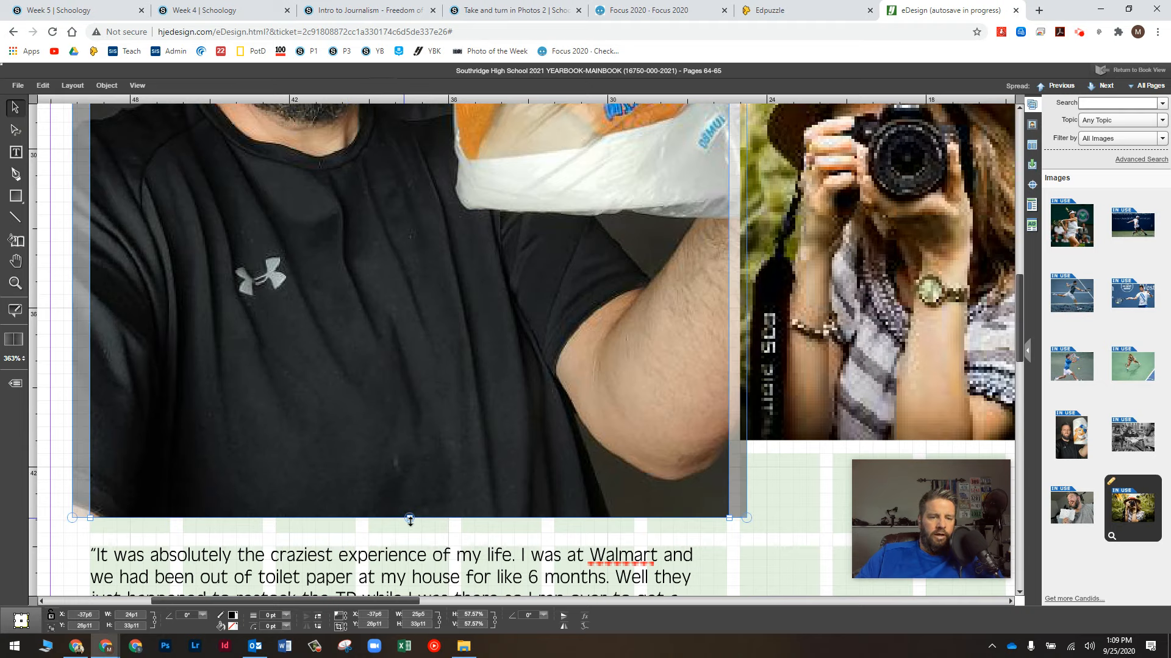
drag(410, 519, 403, 535)
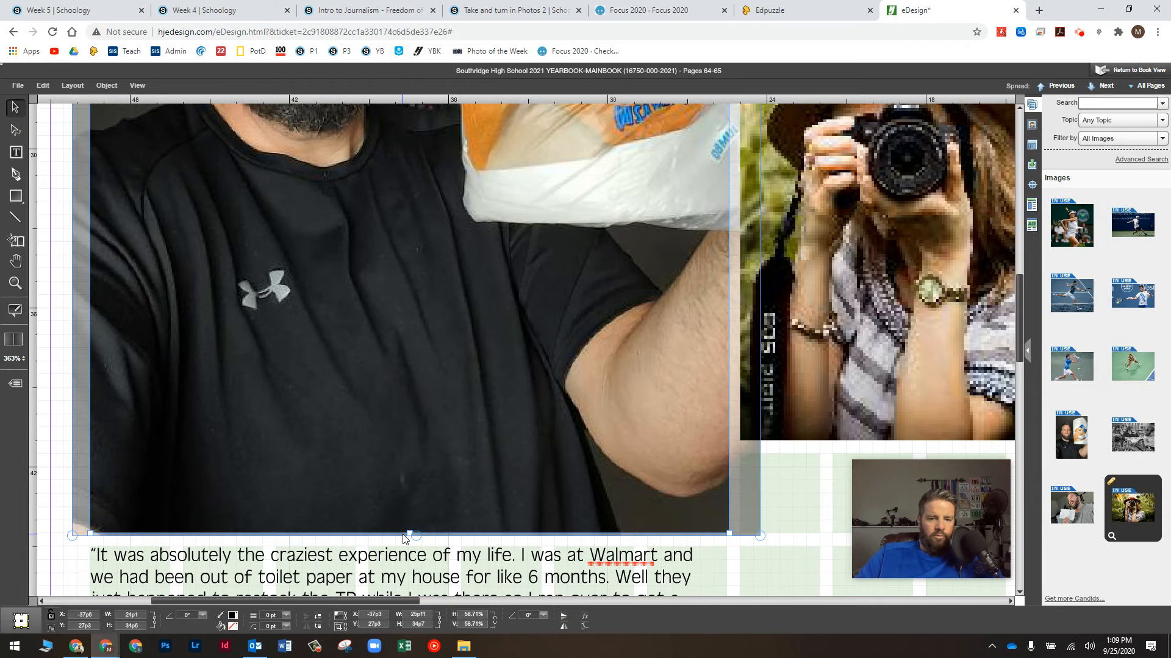
Step: Select the quote caption frame under the photo, then deselect it
click(83, 573)
click(88, 576)
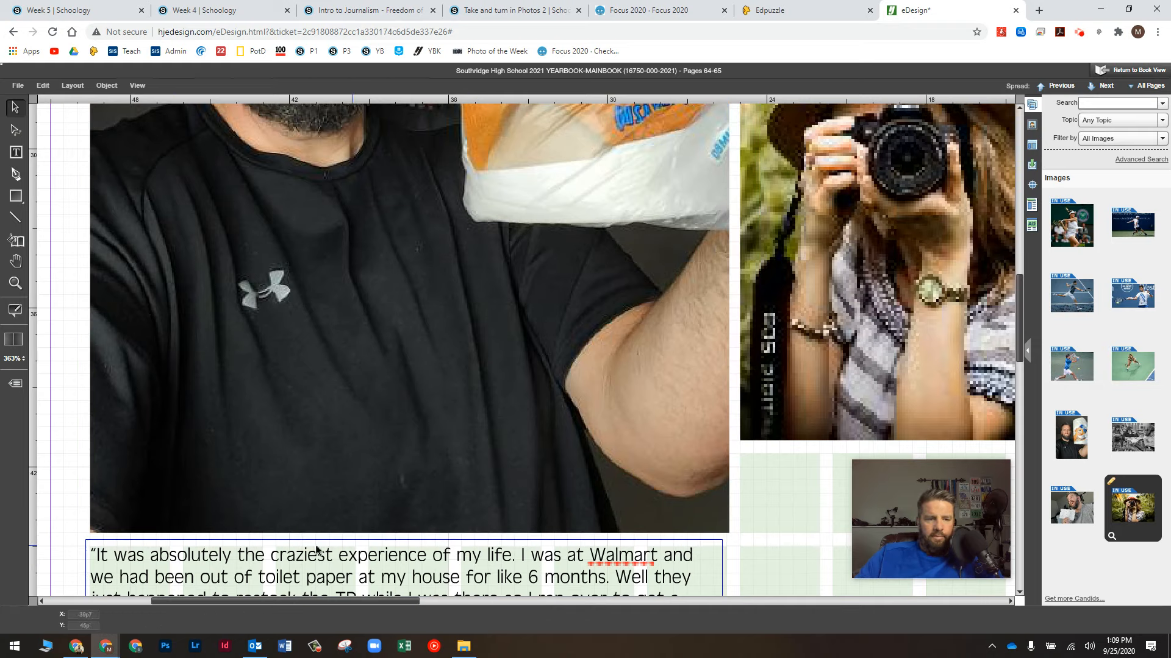
click(590, 600)
click(408, 604)
drag(407, 603, 602, 602)
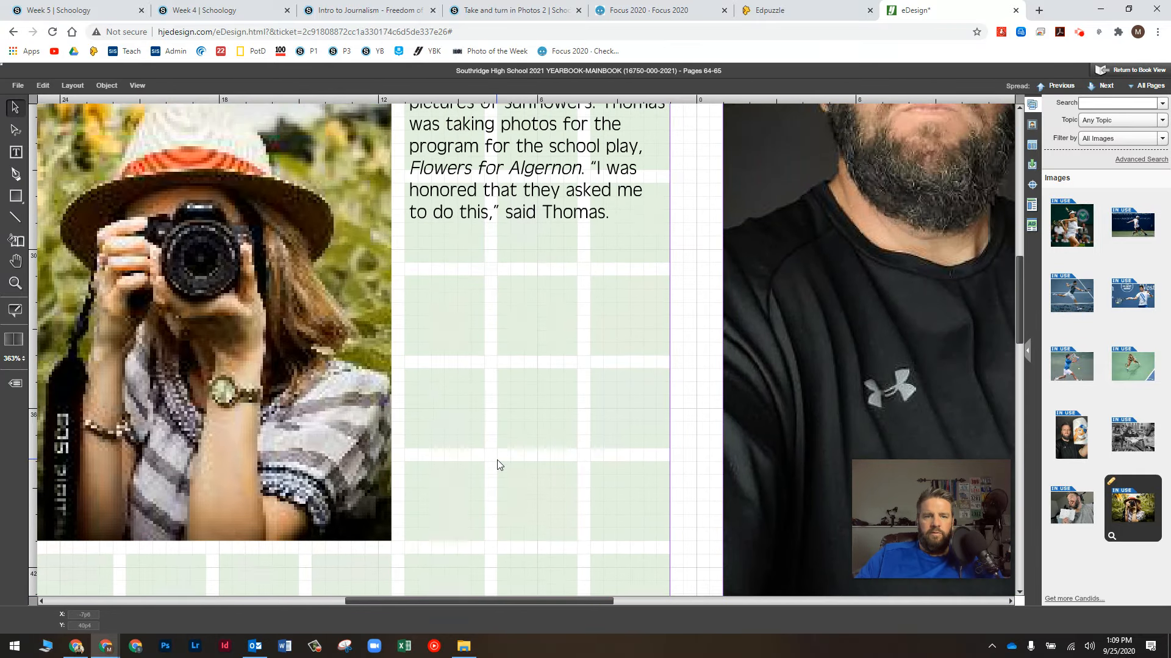
Step: Nudge the TOP/BOTTOM caption block up and left under the headline, then fit the spread
scroll(497, 460, up, 5)
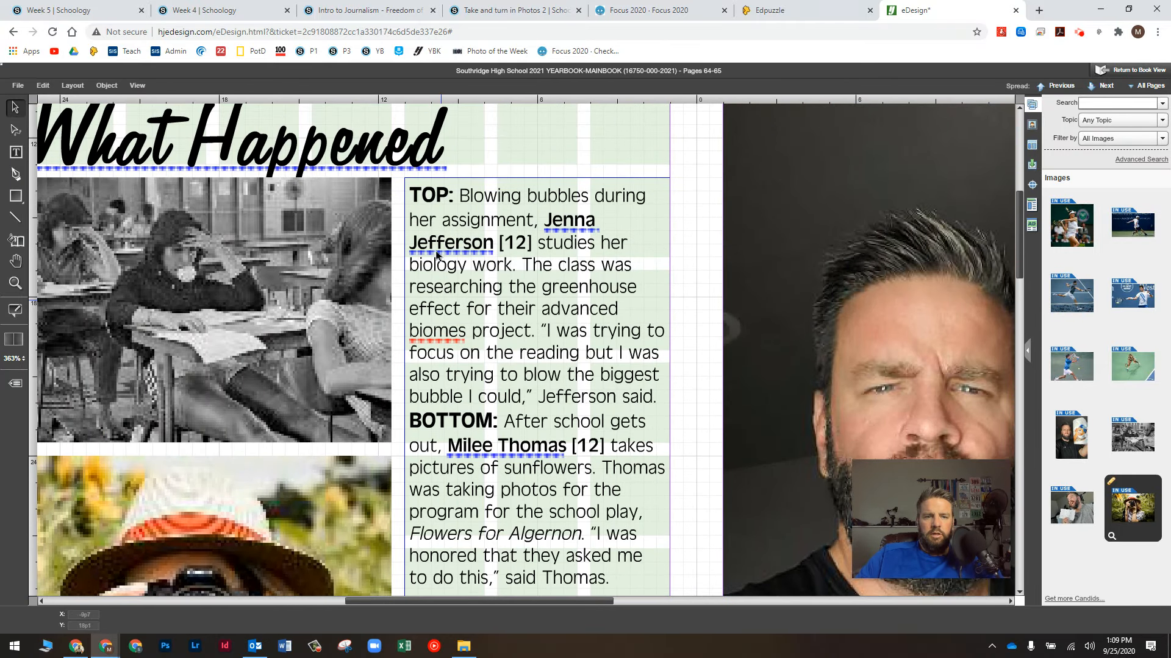
click(432, 249)
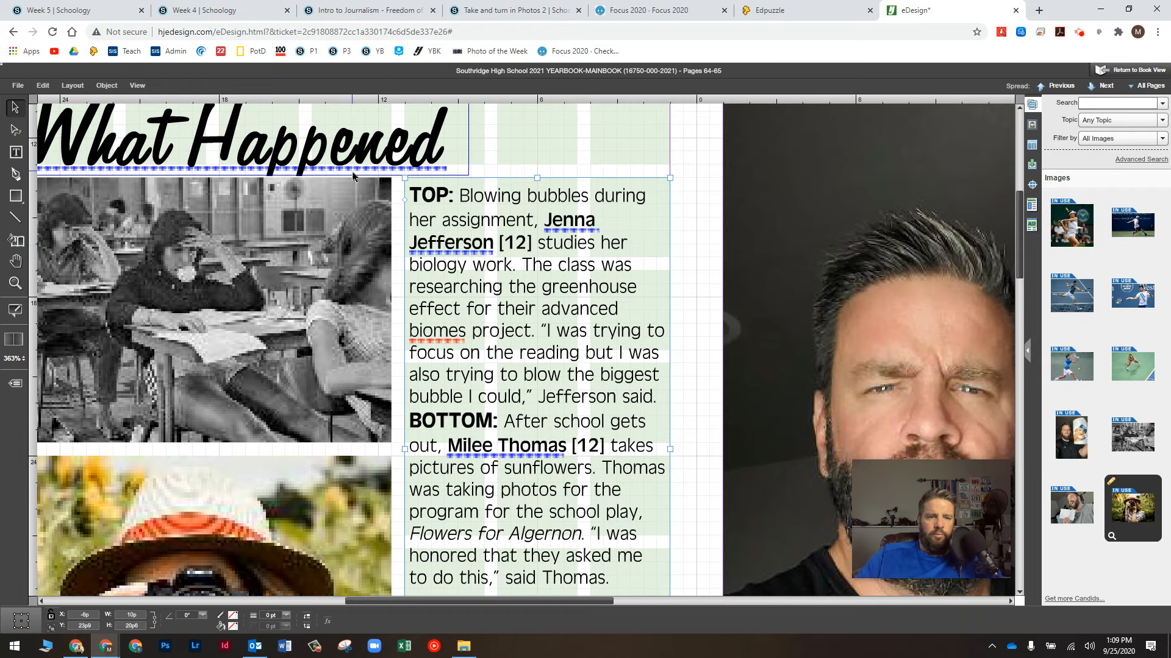
key(Up)
key(Up)
key(Up)
key(Up)
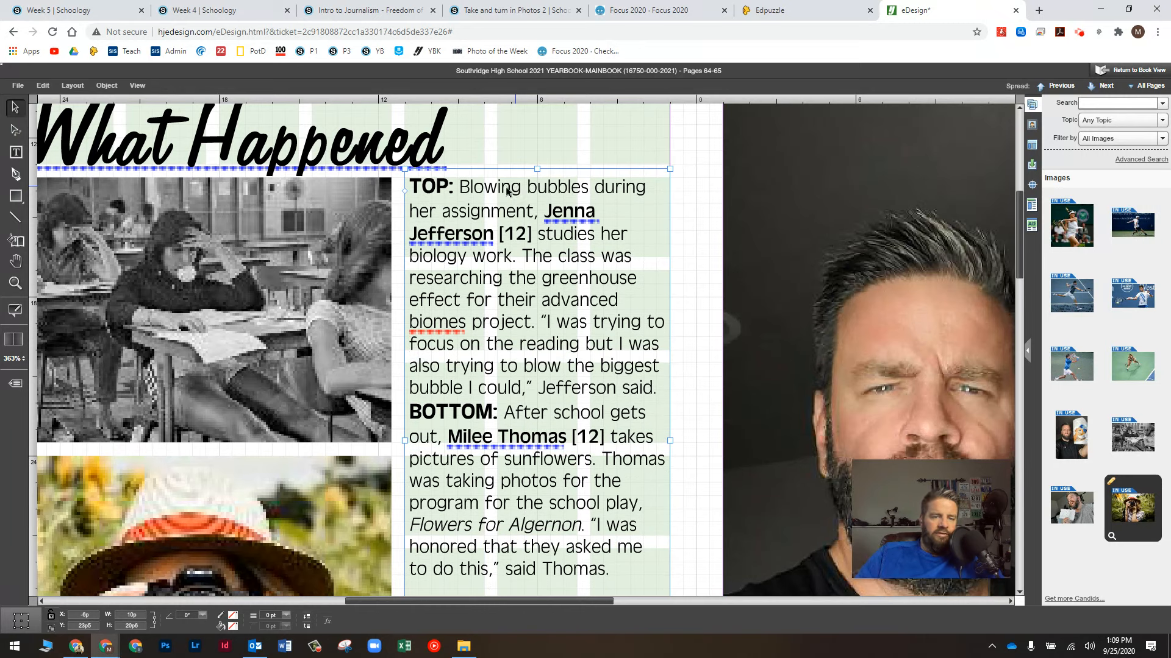
key(Left)
key(Left)
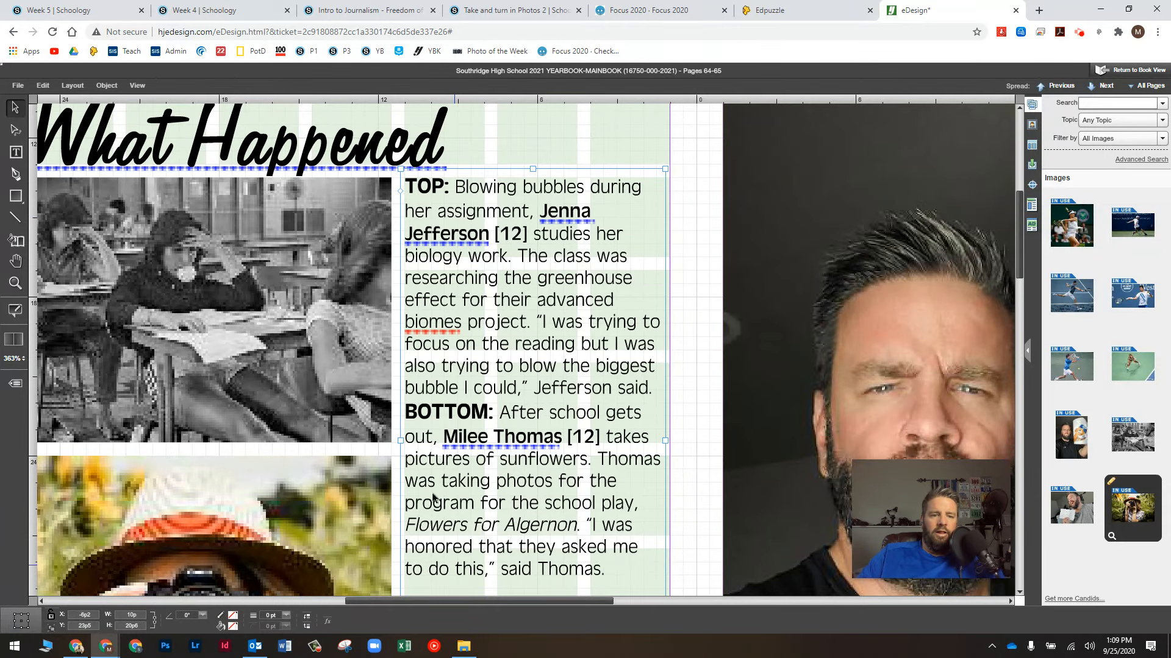
scroll(425, 469, down, 1)
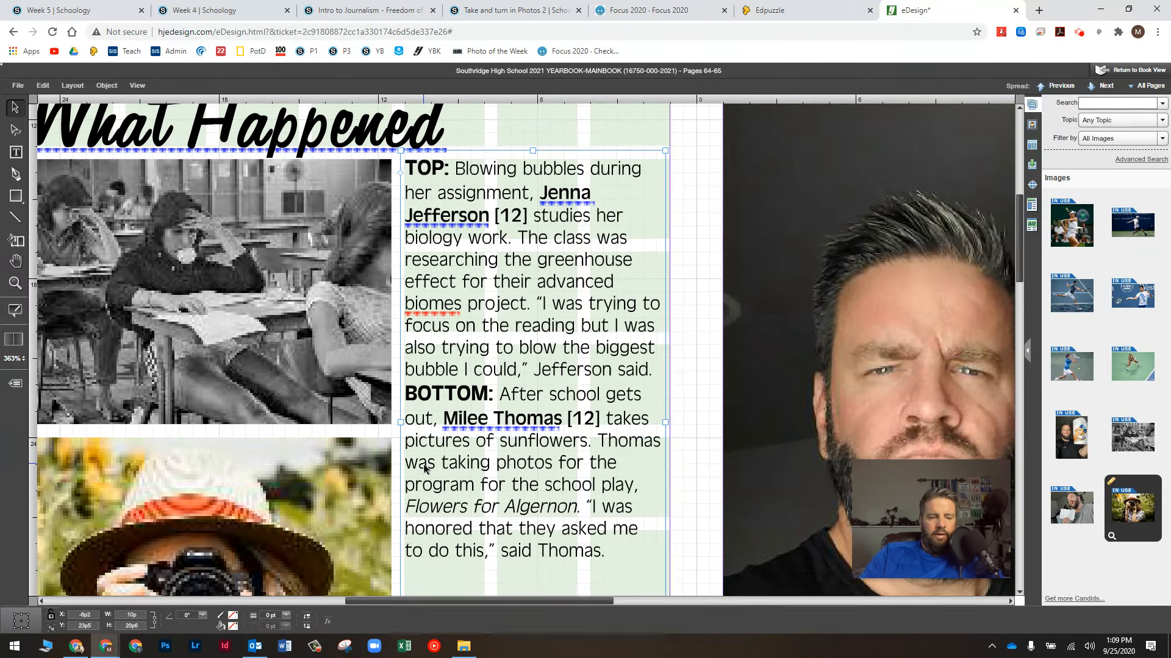
key(ctrl+0)
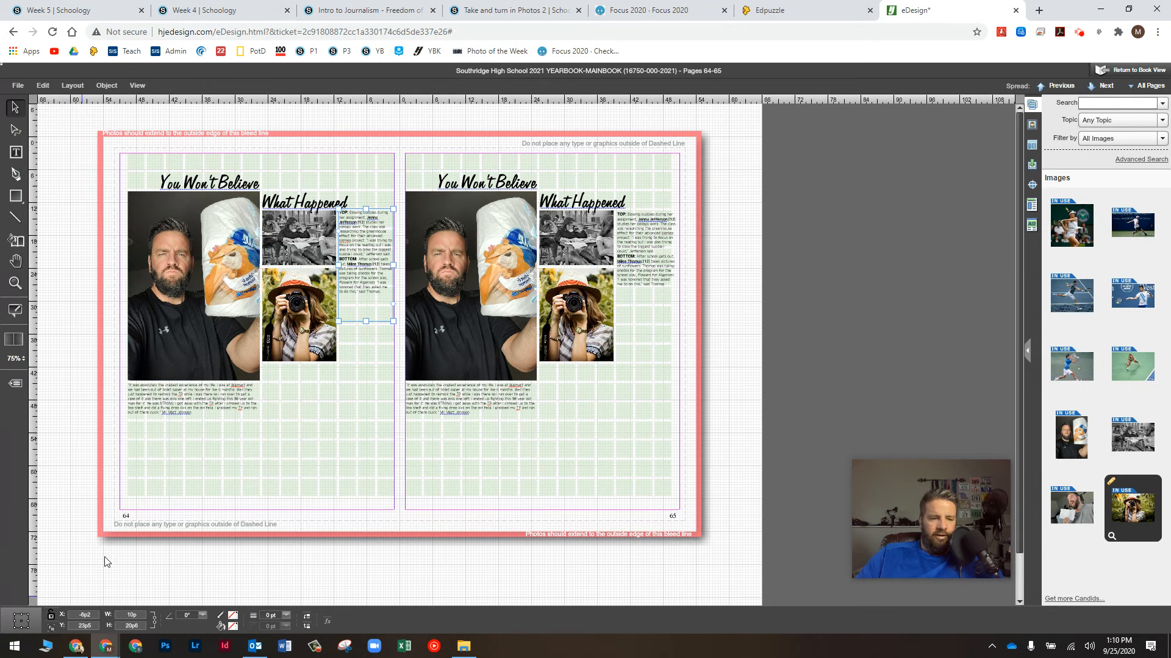
Step: Review the paragraph style list and move the quote caption to just below the photo
click(18, 154)
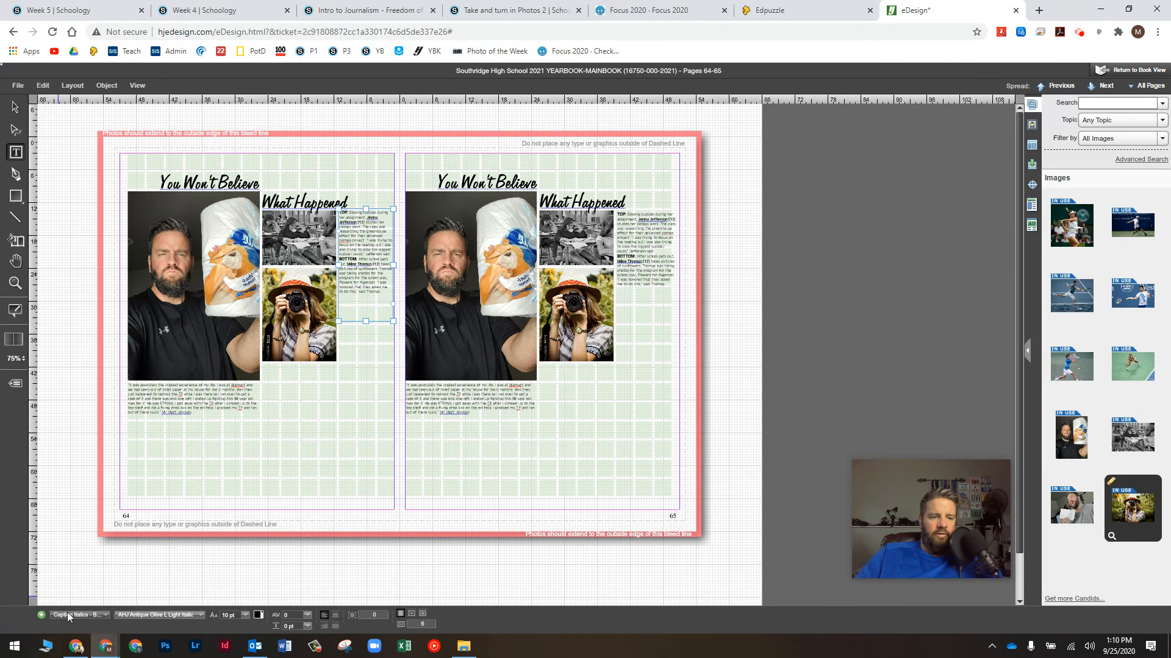
click(80, 615)
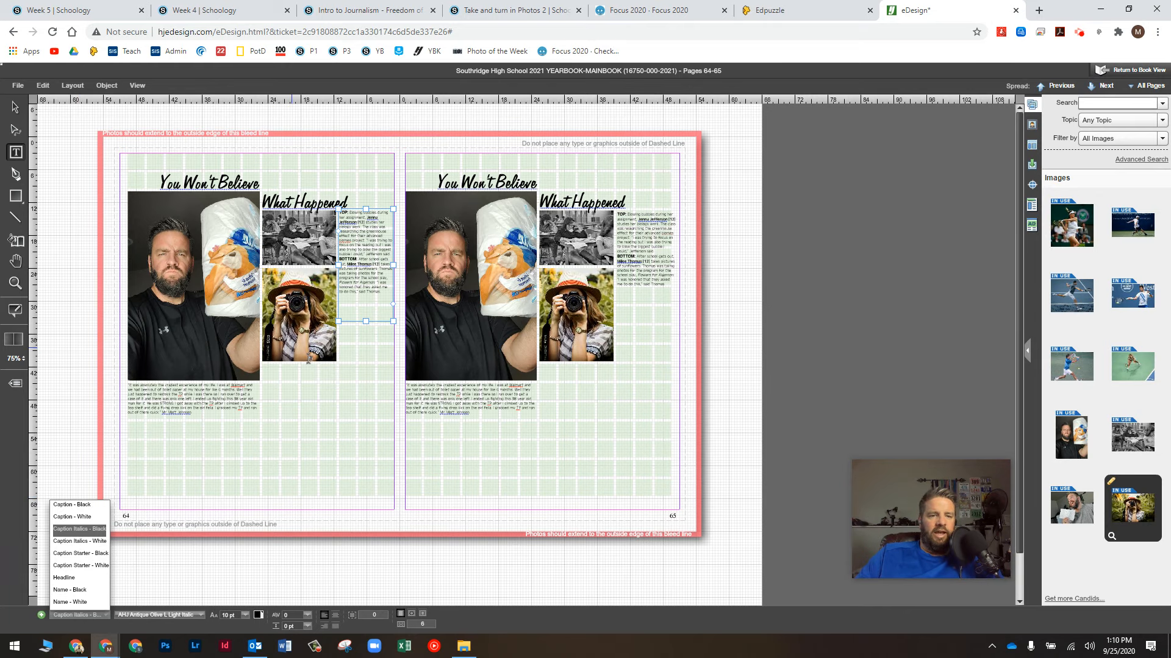
click(15, 107)
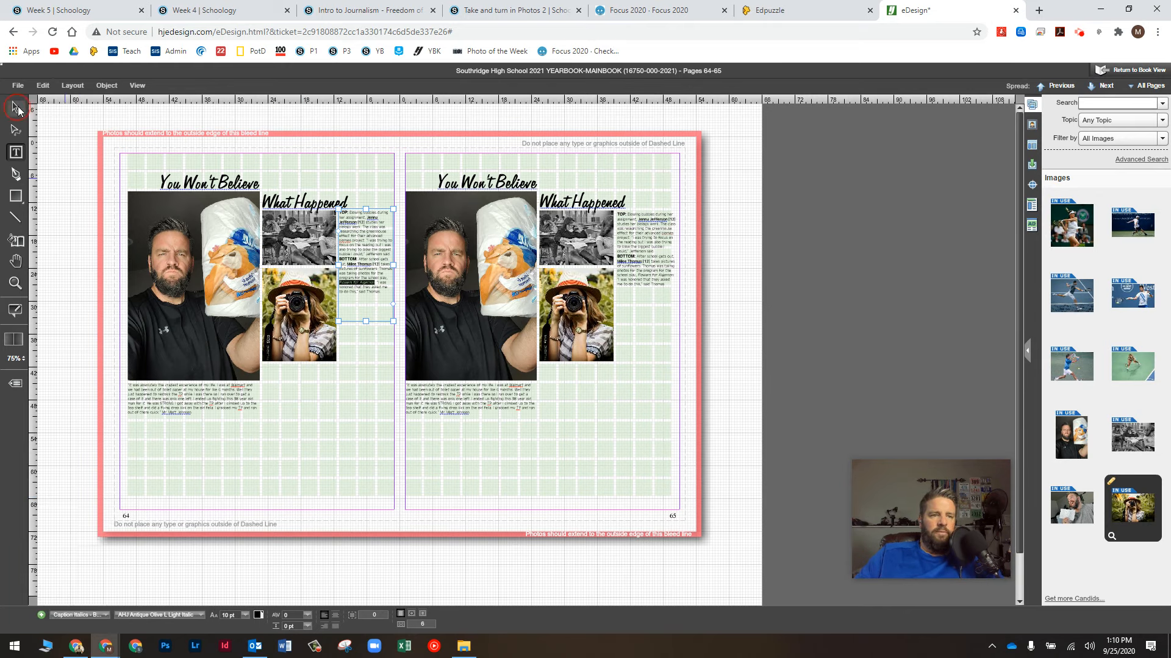
drag(177, 405, 184, 360)
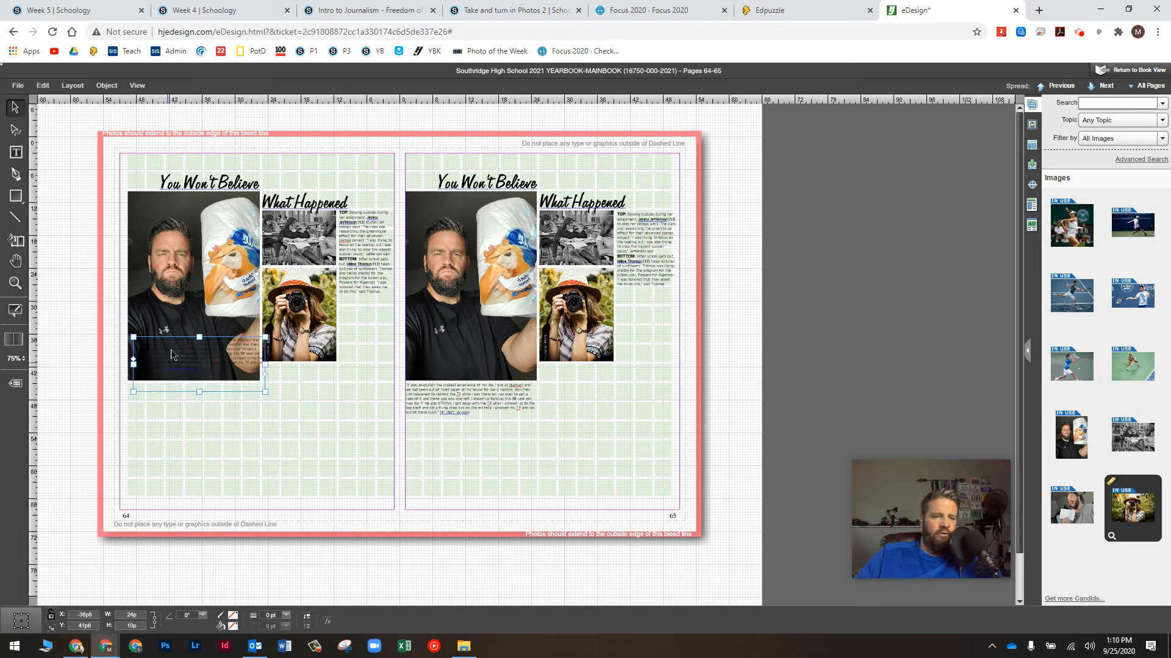
drag(179, 358, 178, 394)
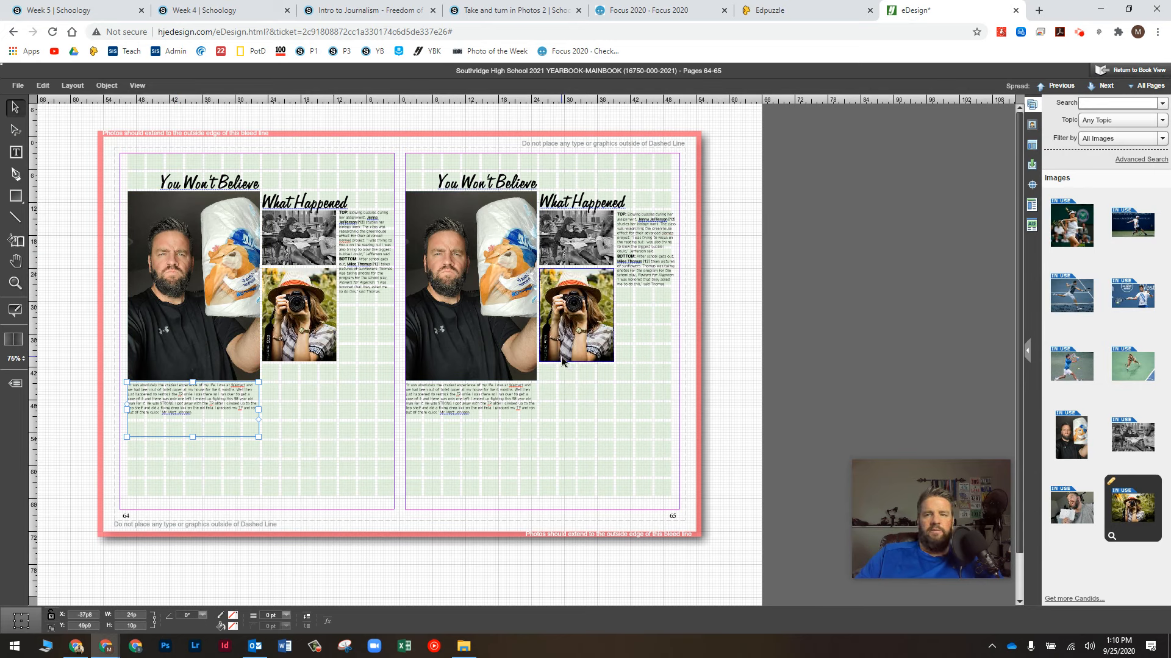
Step: Save the pages 64–65 yearbook spread
click(18, 86)
click(27, 95)
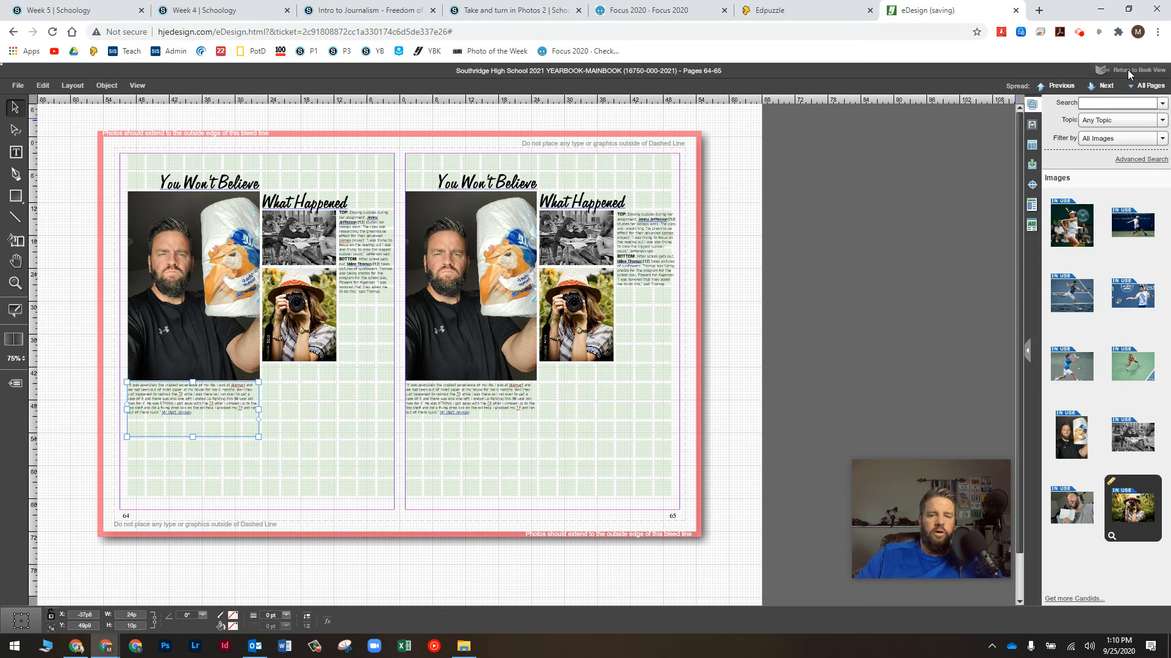
click(1080, 32)
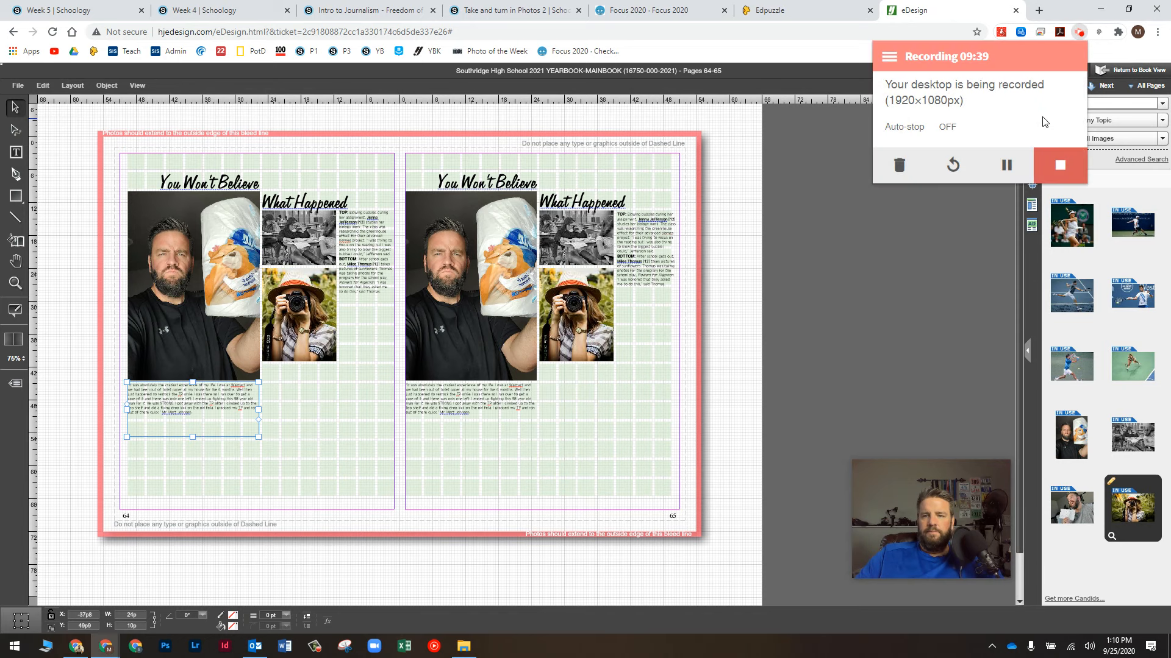